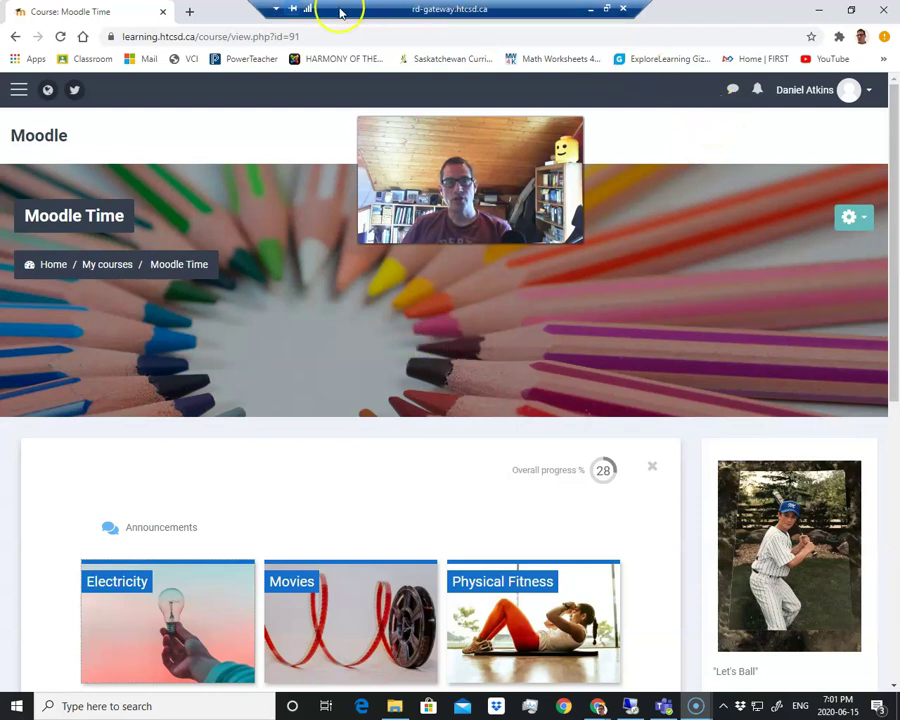
Search the web for "google drive" in a new browser tab.
click(190, 14)
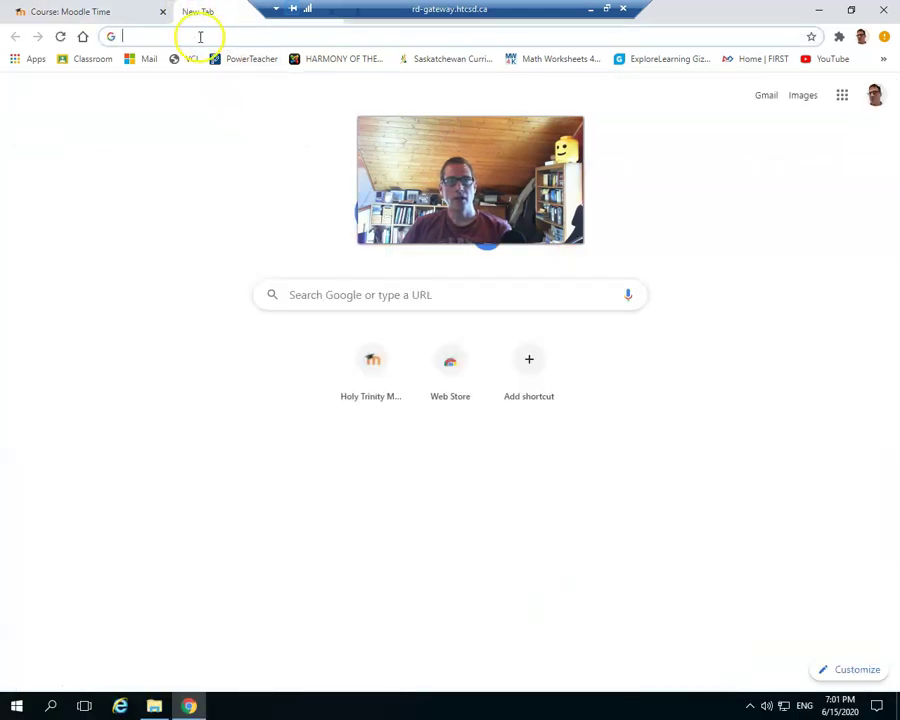
click(199, 36)
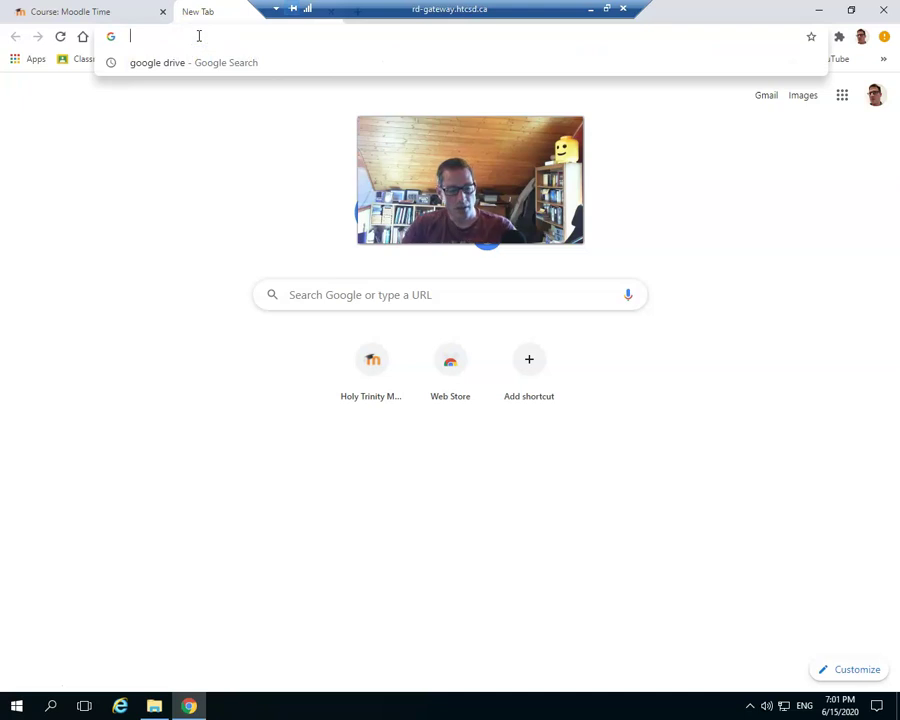
text(google )
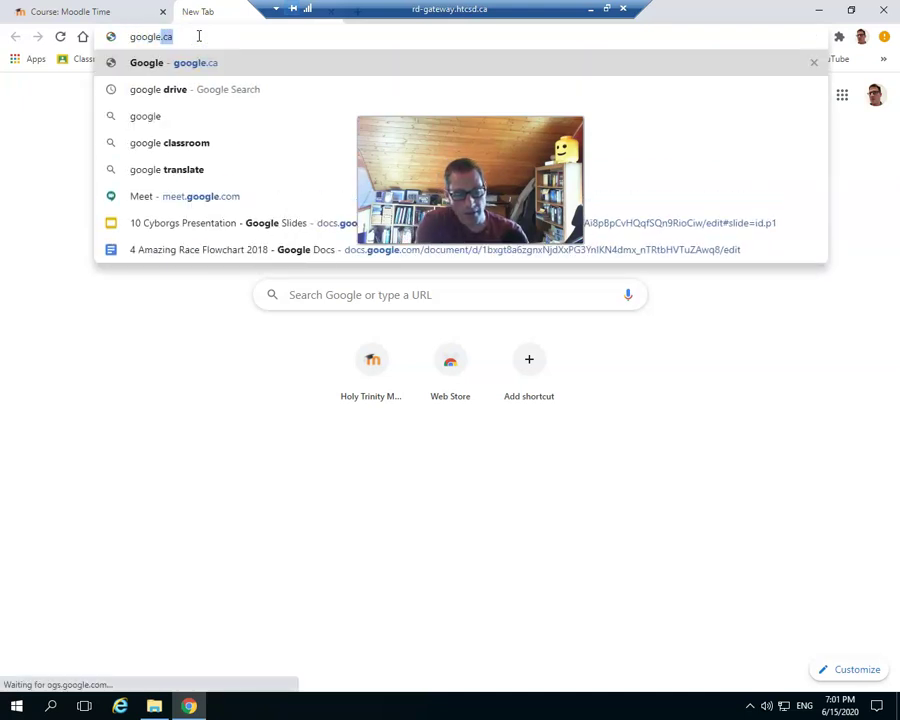
text(drive)
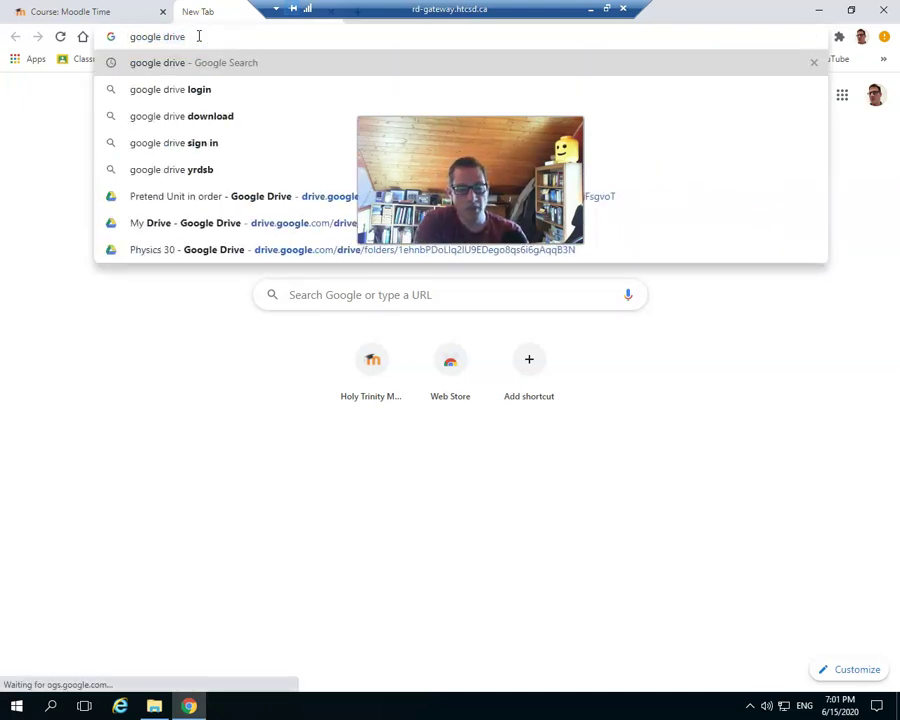
key(Return)
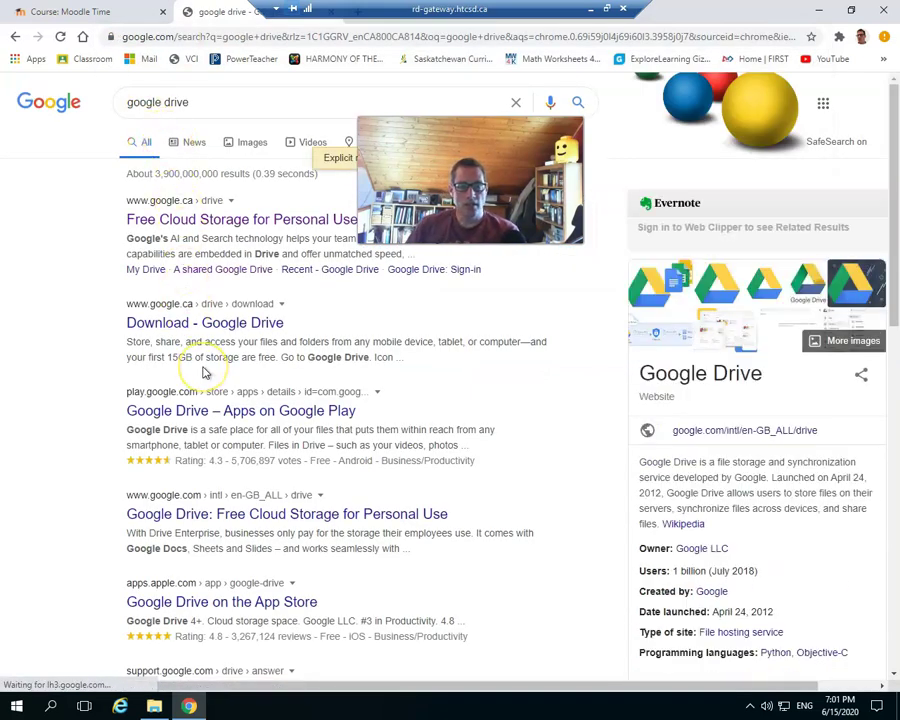
Open the google.ca/drive page from the search results and go to My Drive.
scroll(205, 373, down, 3)
scroll(205, 373, down, 3)
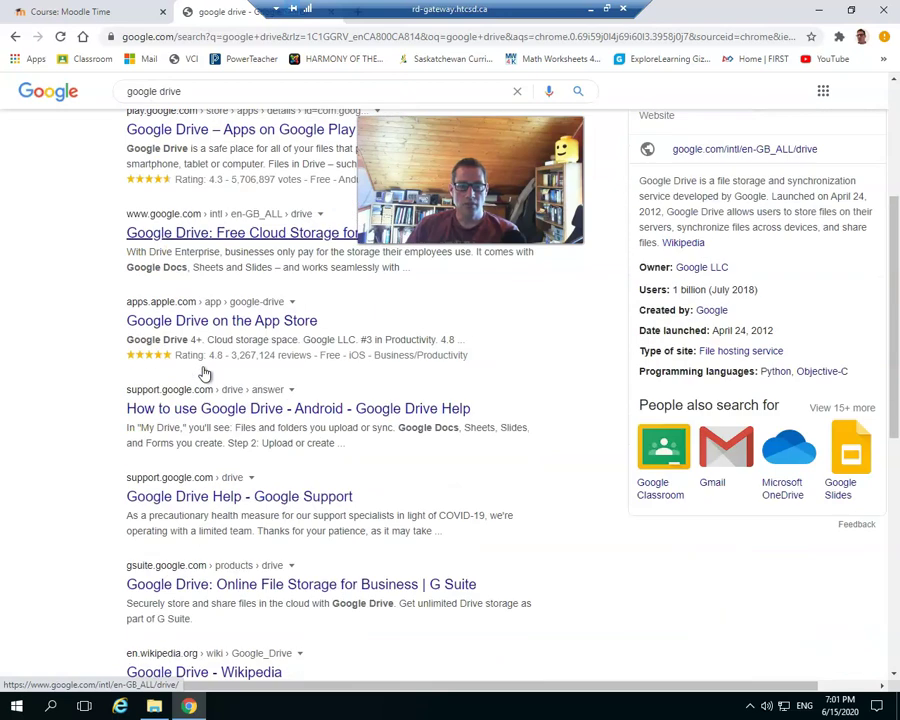
scroll(201, 371, up, 6)
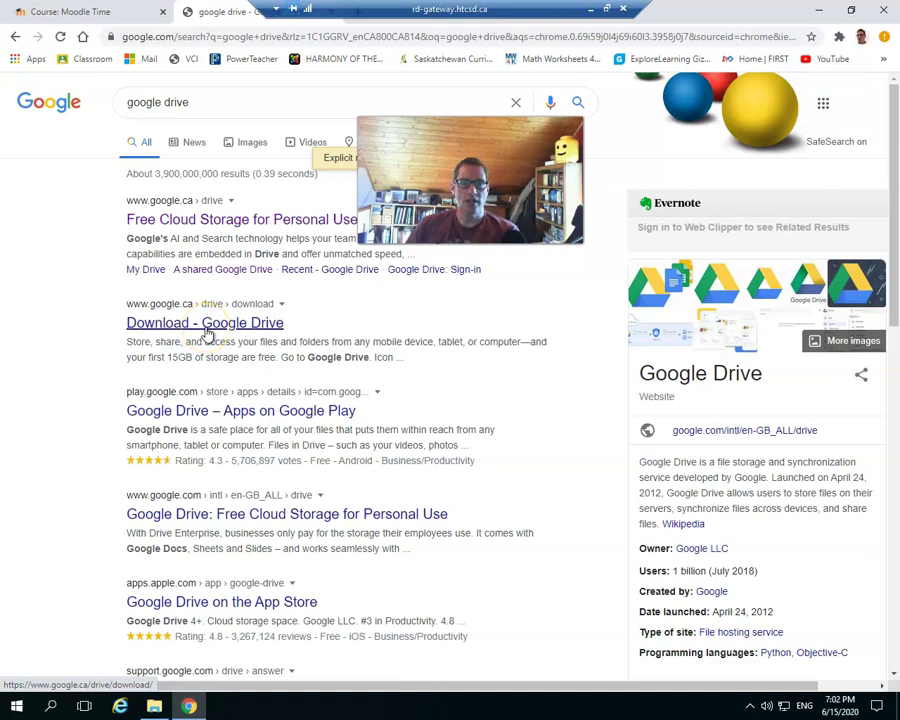
click(247, 229)
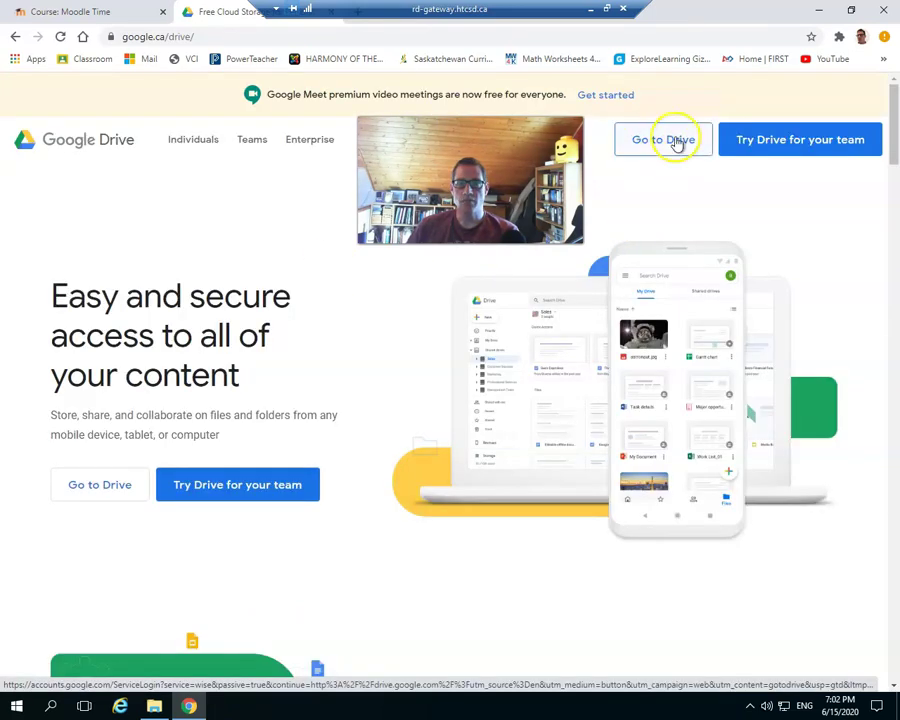
click(674, 143)
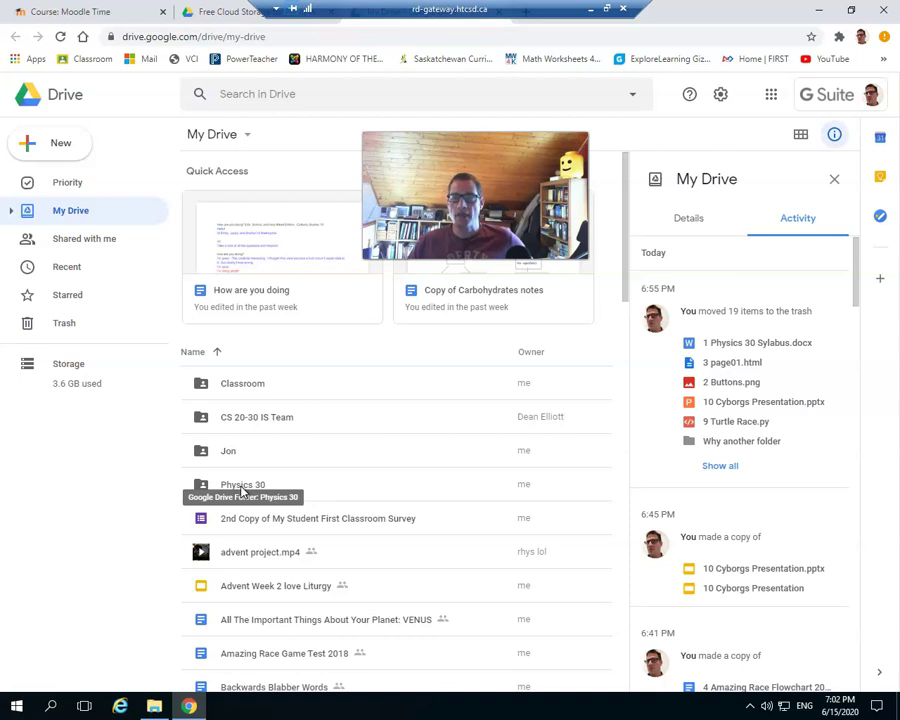
Check which account the browser is signed in with, and open the Physics 30 folder in My Drive.
click(859, 40)
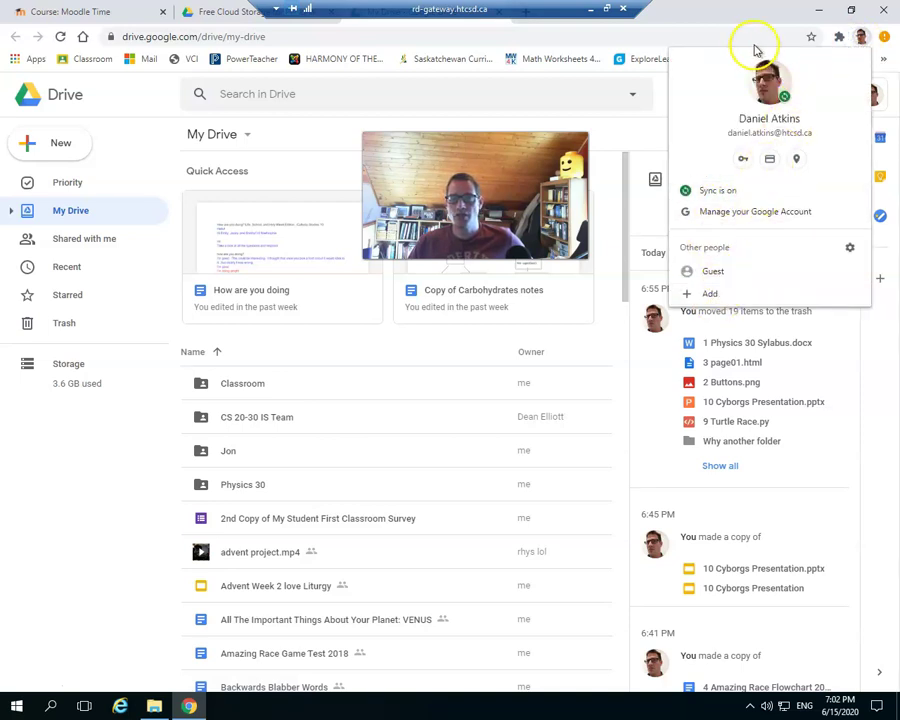
click(784, 19)
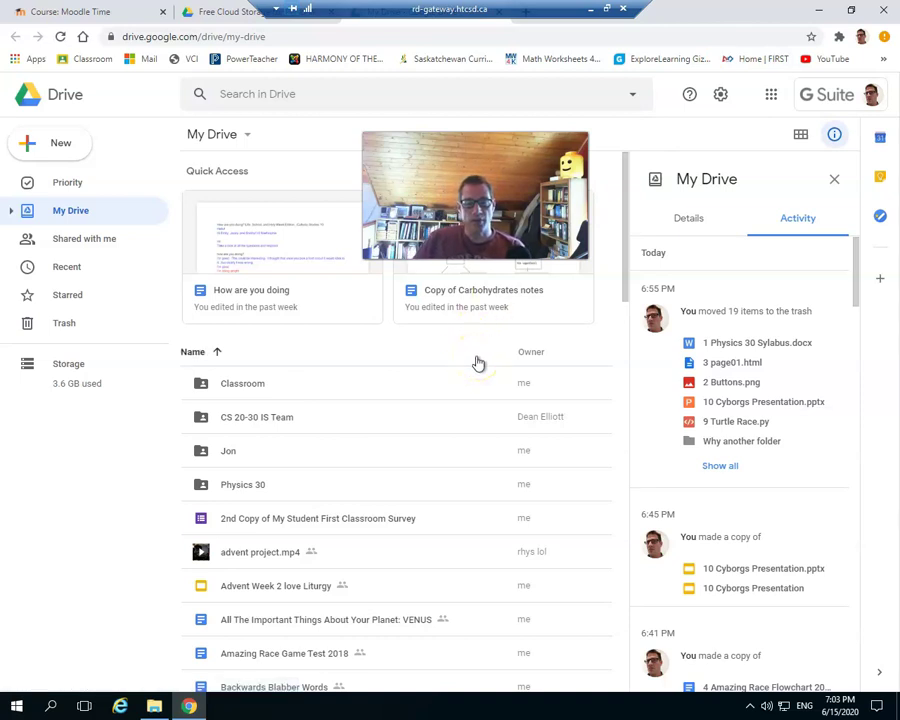
double_click(237, 486)
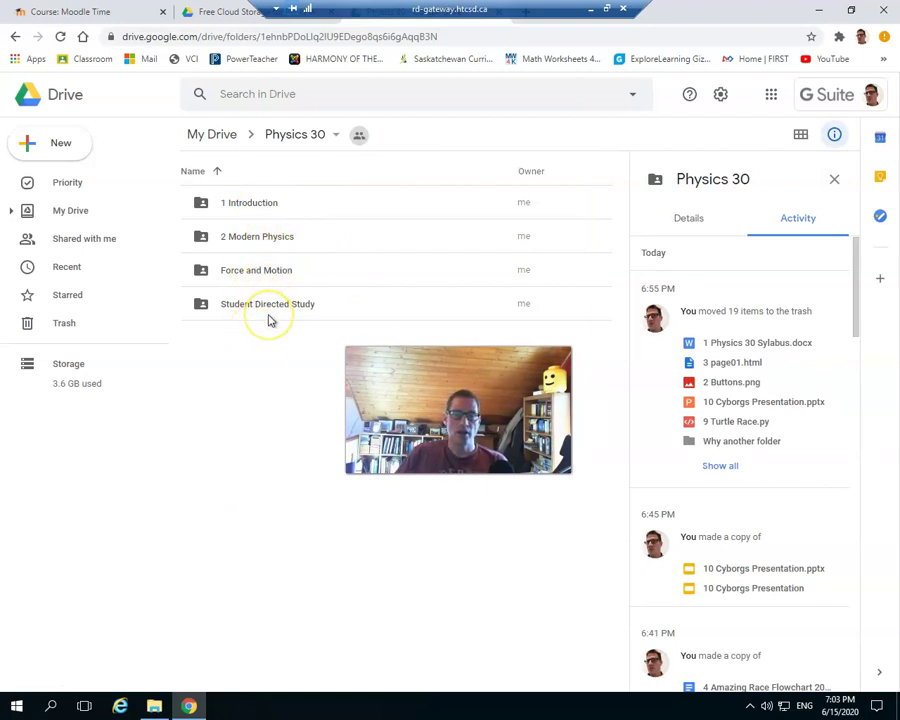
Upload the "Pretend Unit in order" folder from the local Spring 2019 folder into the Physics 30 folder on Drive.
click(848, 9)
click(154, 705)
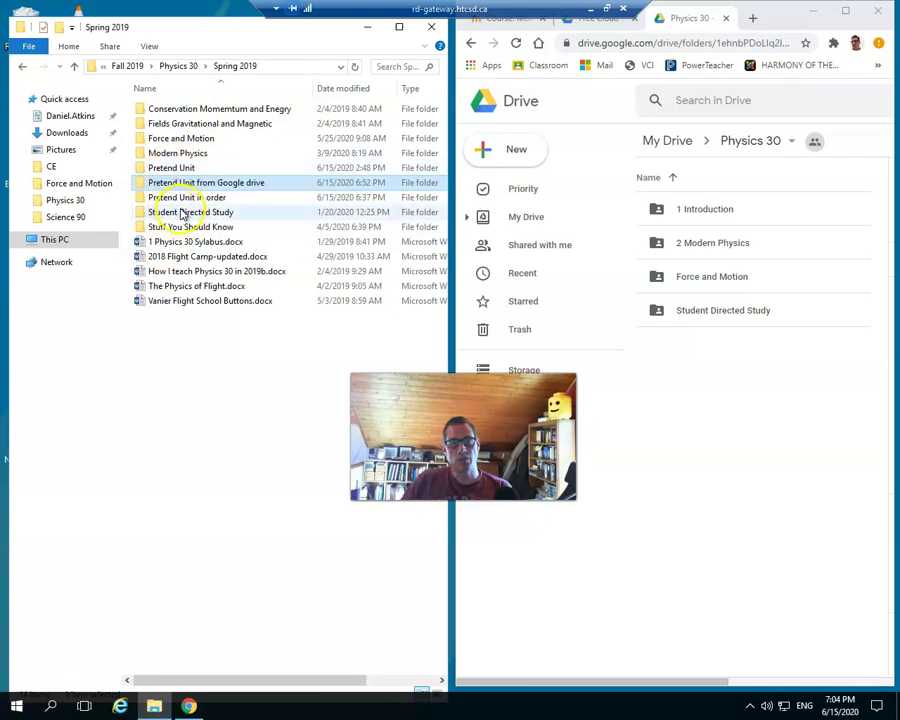
double_click(185, 197)
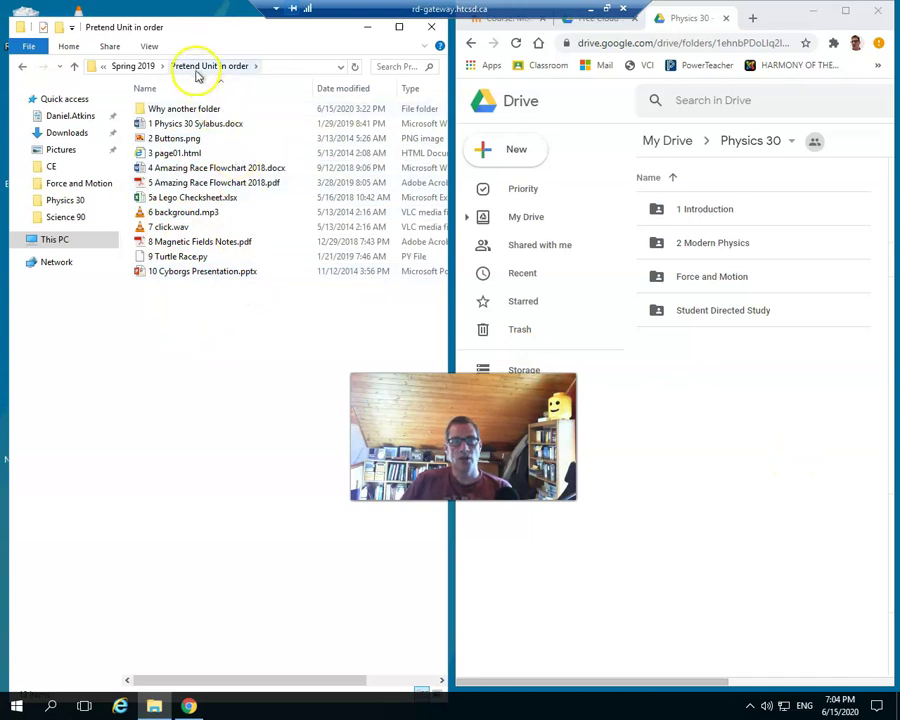
click(145, 66)
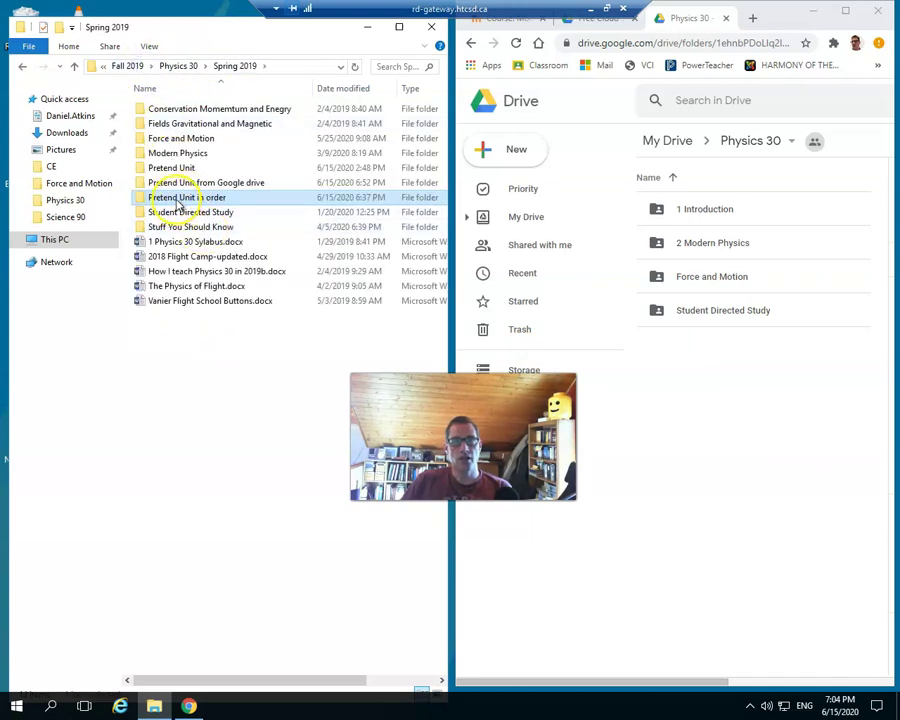
drag(177, 199, 714, 412)
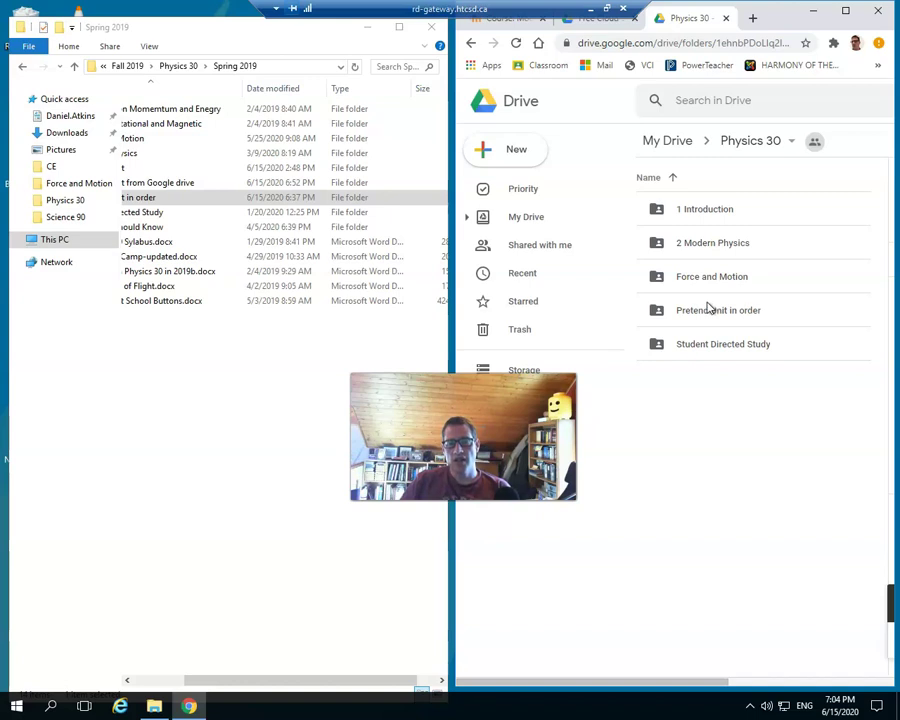
click(661, 222)
shift+click(661, 240)
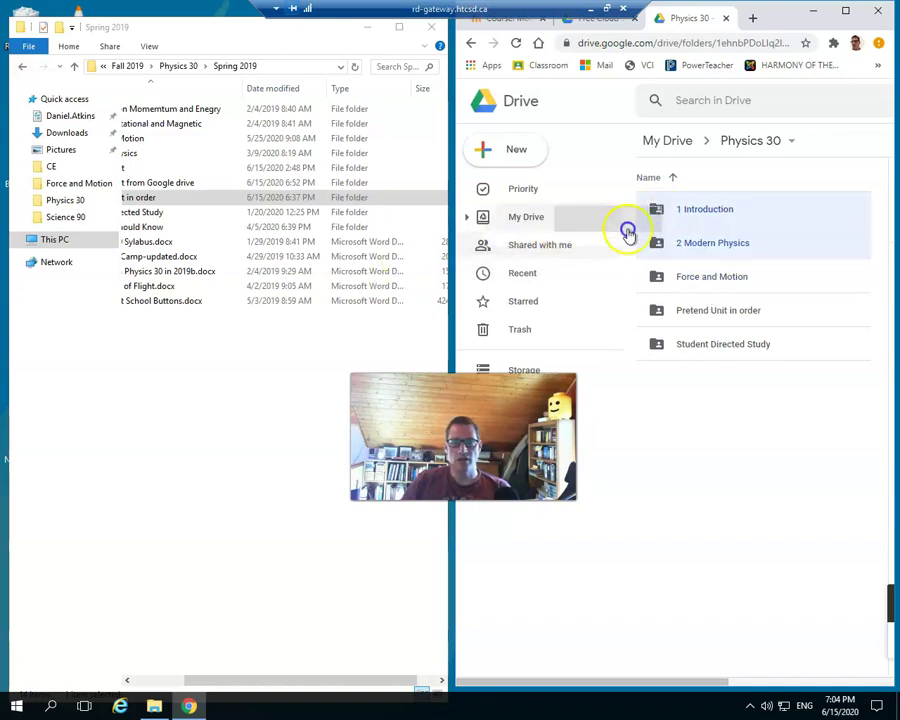
click(710, 402)
click(695, 208)
mouse_move(697, 211)
mouse_down()
mouse_move(548, 244)
mouse_move(287, 243)
mouse_move(176, 322)
mouse_move(183, 357)
mouse_move(161, 387)
mouse_move(229, 321)
mouse_move(229, 358)
mouse_move(408, 330)
mouse_move(789, 185)
mouse_move(690, 190)
mouse_up()
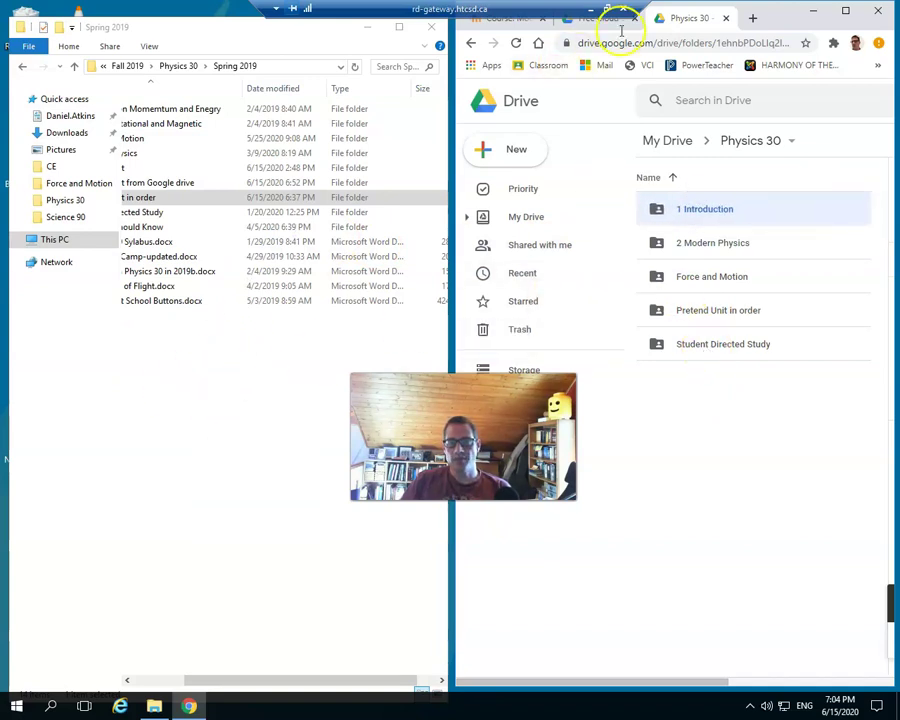
Inspect the uploaded "Pretend Unit in order" folder and its "Why another folder" subfolder, ending back in the unit folder.
click(845, 11)
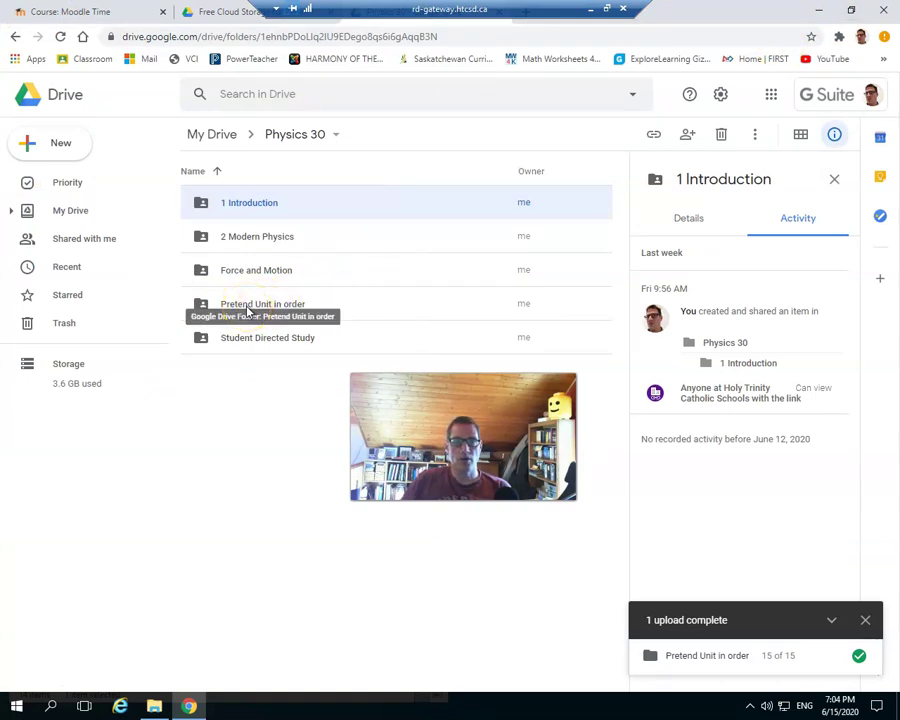
double_click(245, 305)
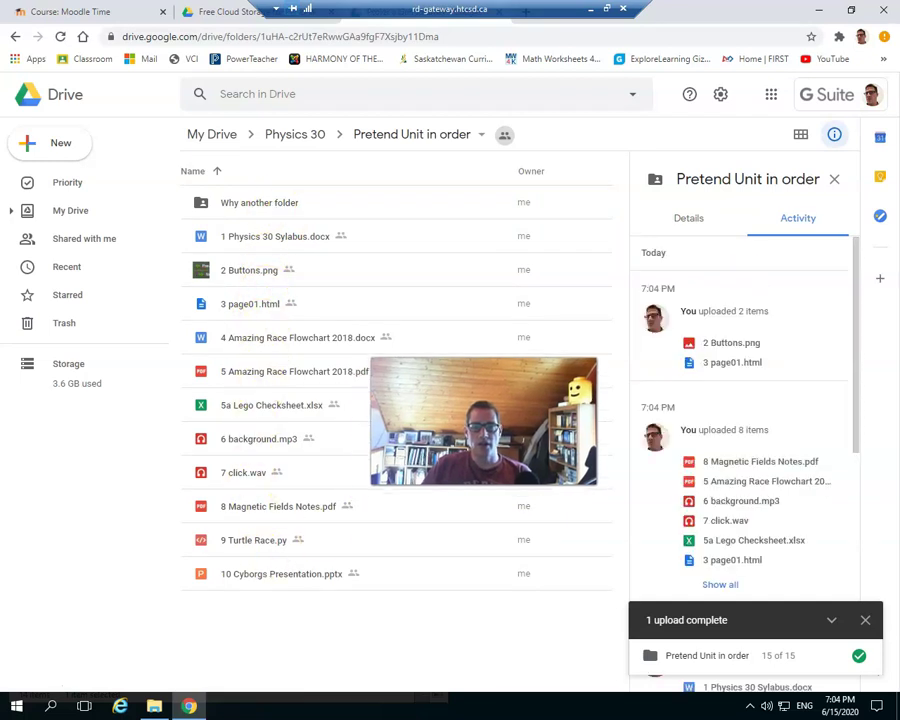
click(243, 206)
double_click(243, 206)
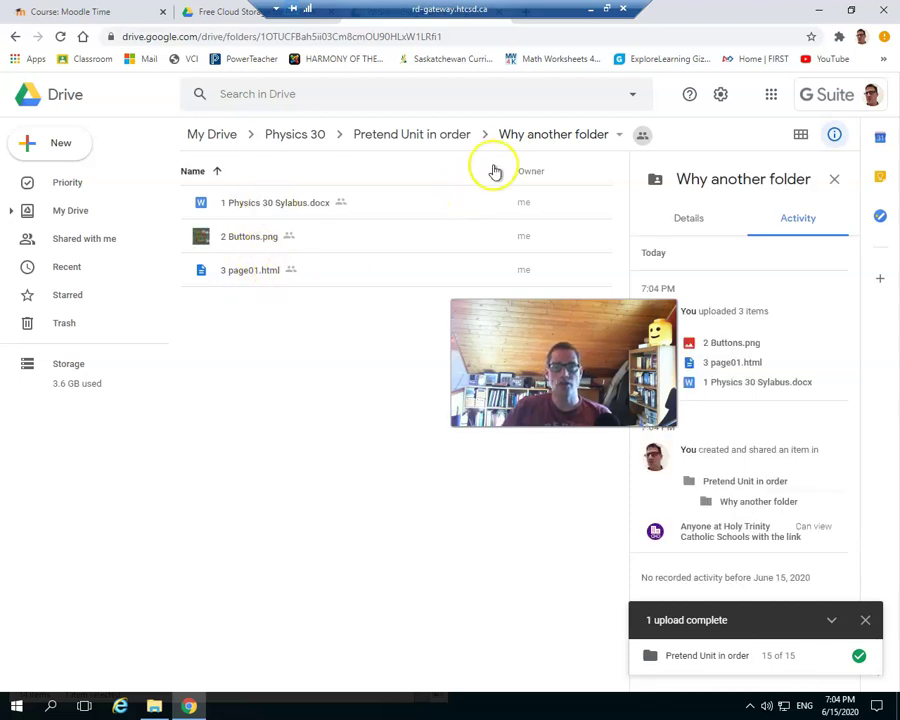
click(447, 134)
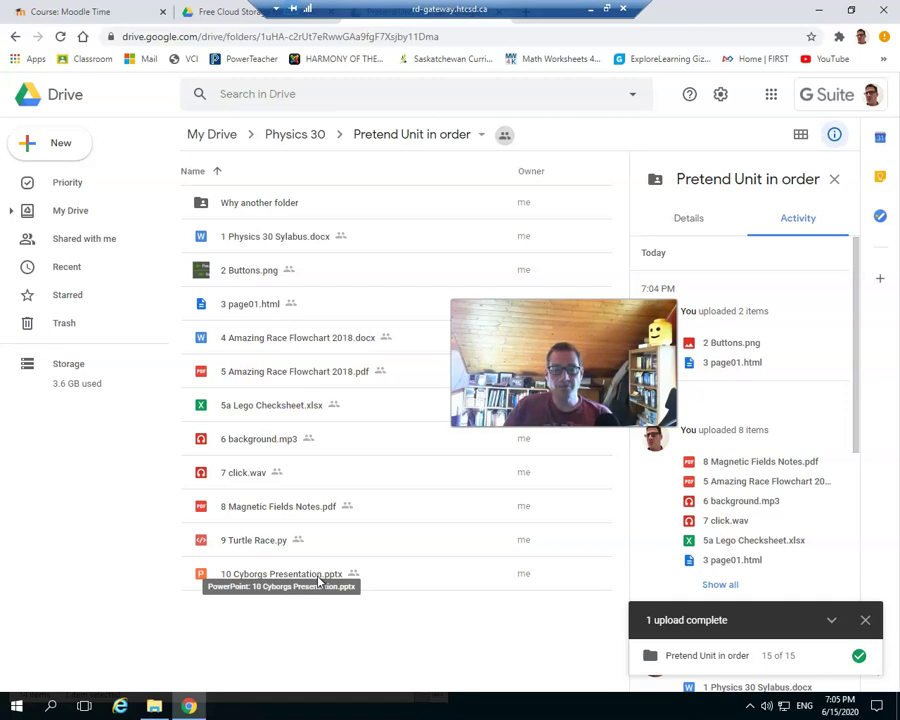
Preview "4 Amazing Race Flowchart 2018.docx" and open it with Google Docs.
click(313, 343)
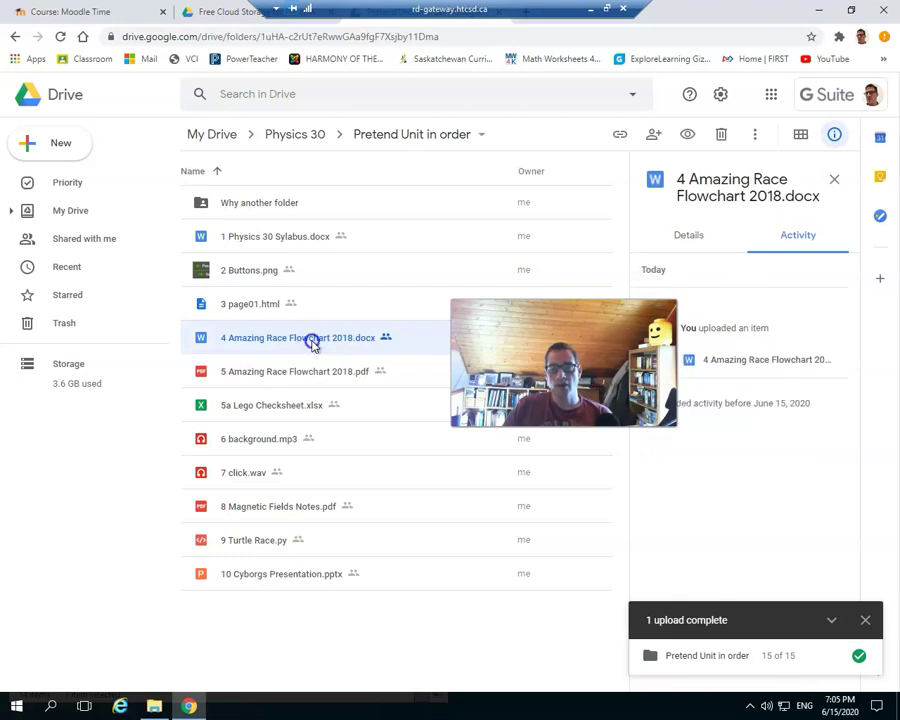
double_click(313, 341)
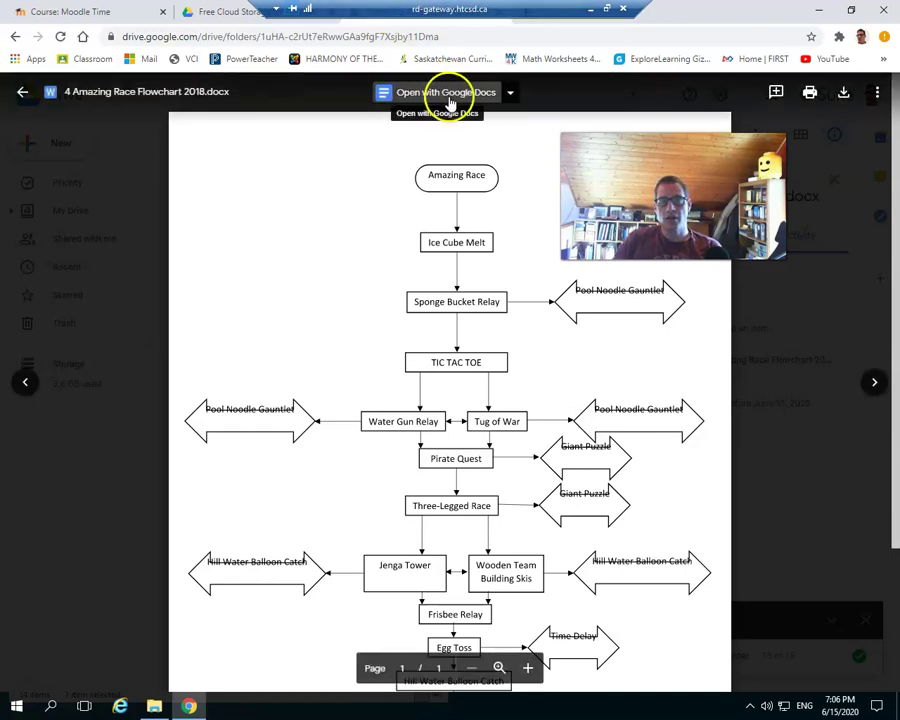
click(511, 93)
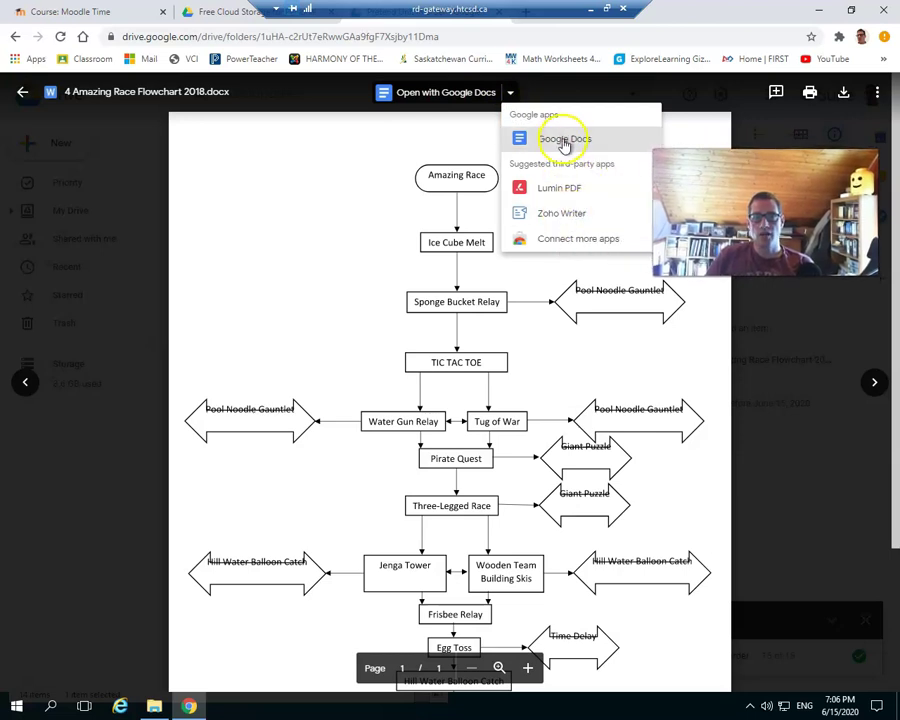
click(422, 93)
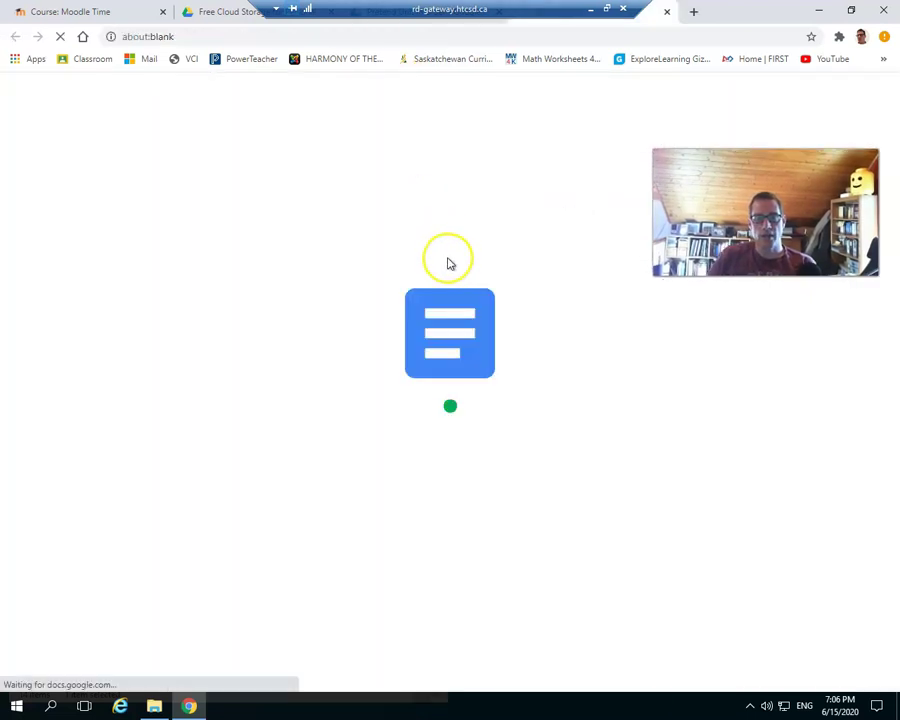
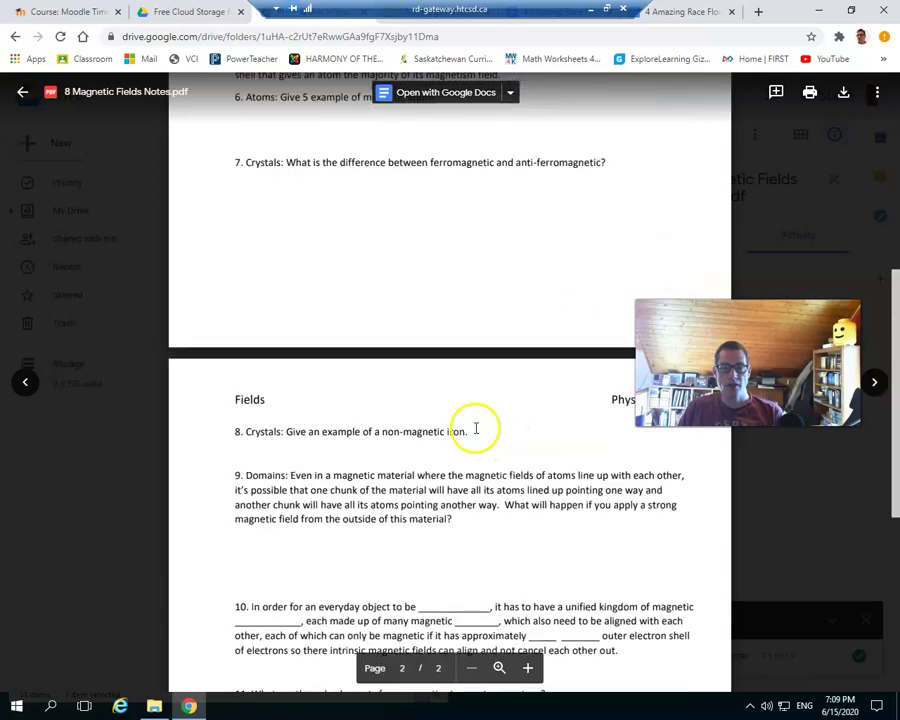
Open "8 Magnetic Fields Notes.pdf" with Google Docs and review the converted document's layout from beginning to end.
scroll(476, 428, up, 5)
scroll(476, 428, up, 5)
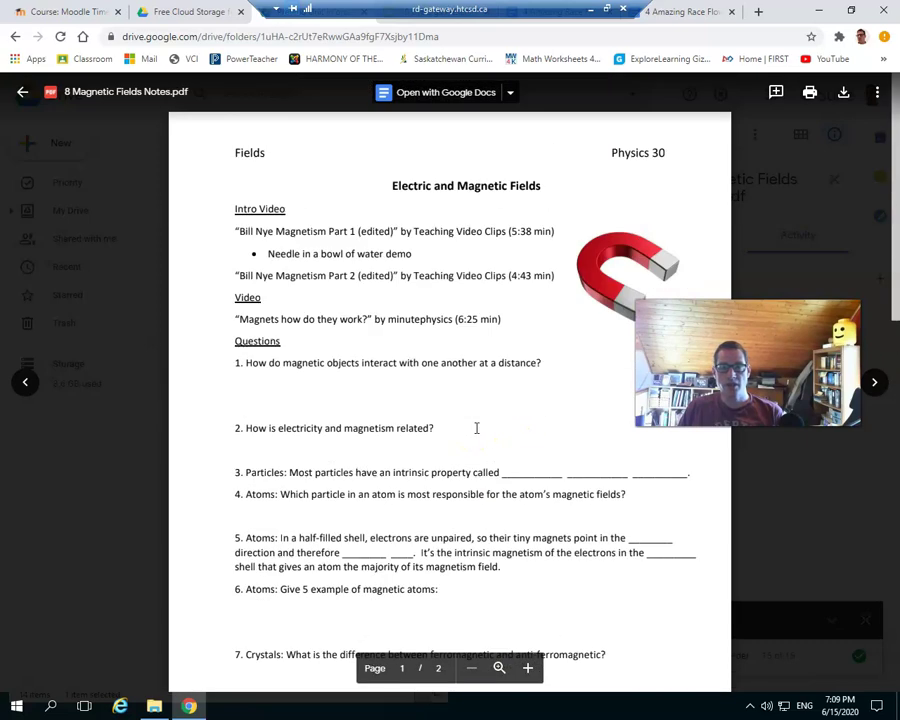
click(449, 98)
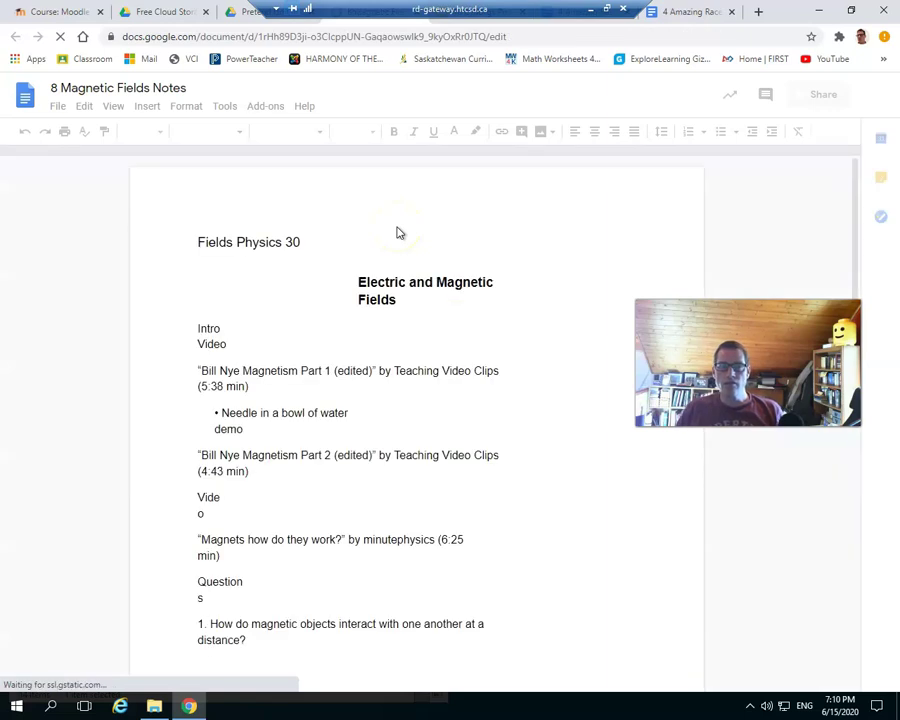
click(406, 356)
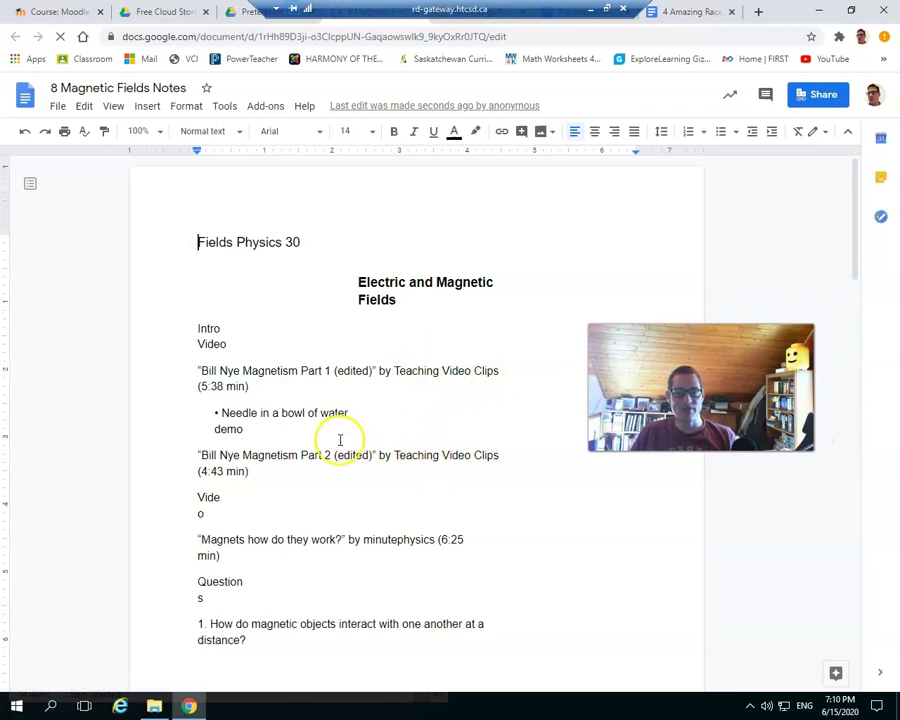
scroll(340, 440, down, 9)
scroll(340, 440, down, 8)
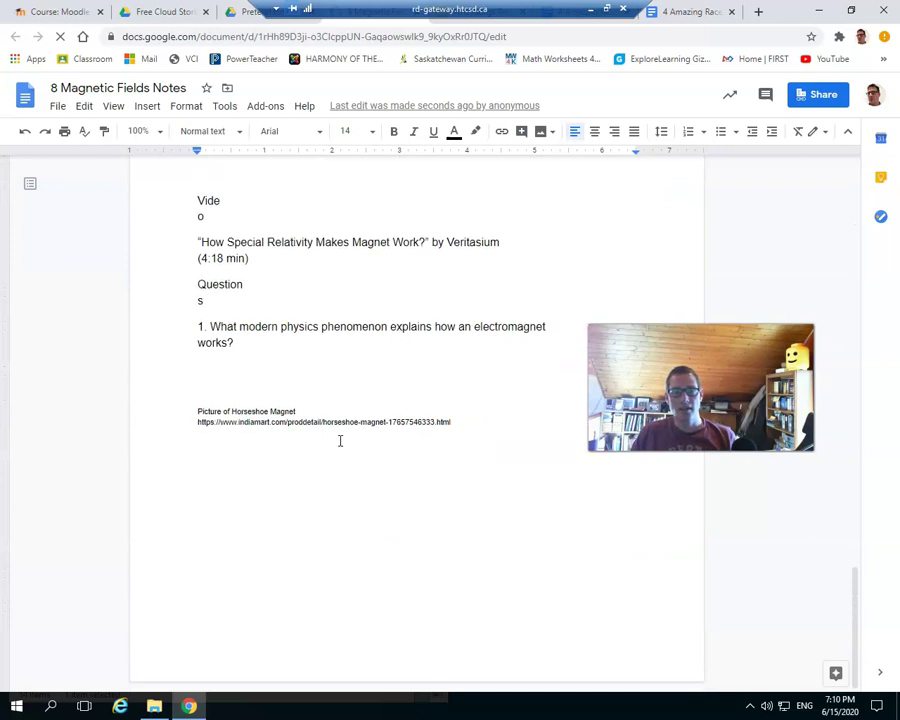
scroll(340, 440, up, 17)
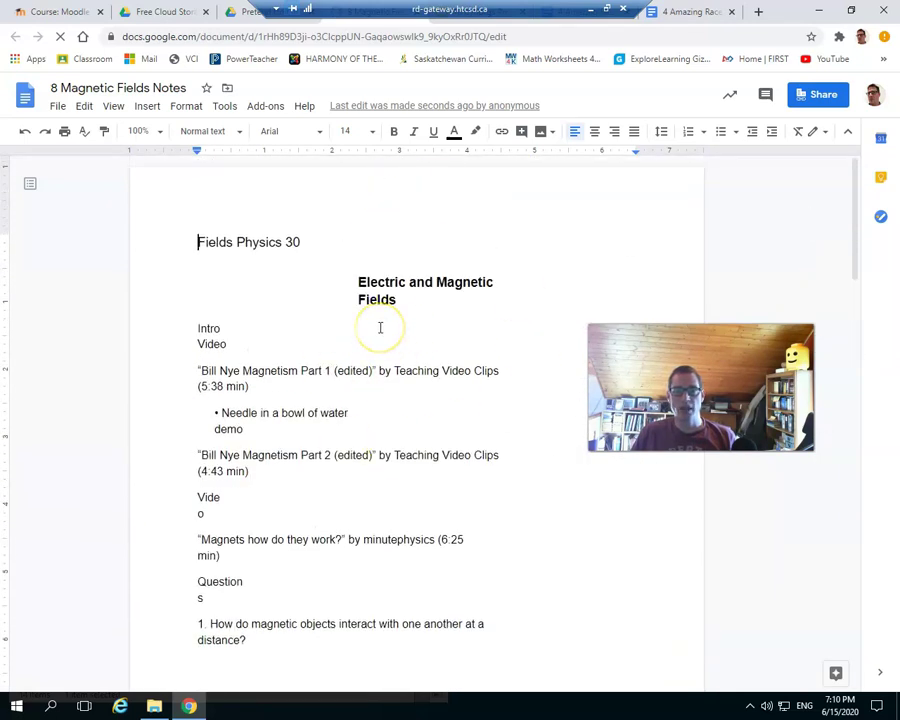
click(180, 158)
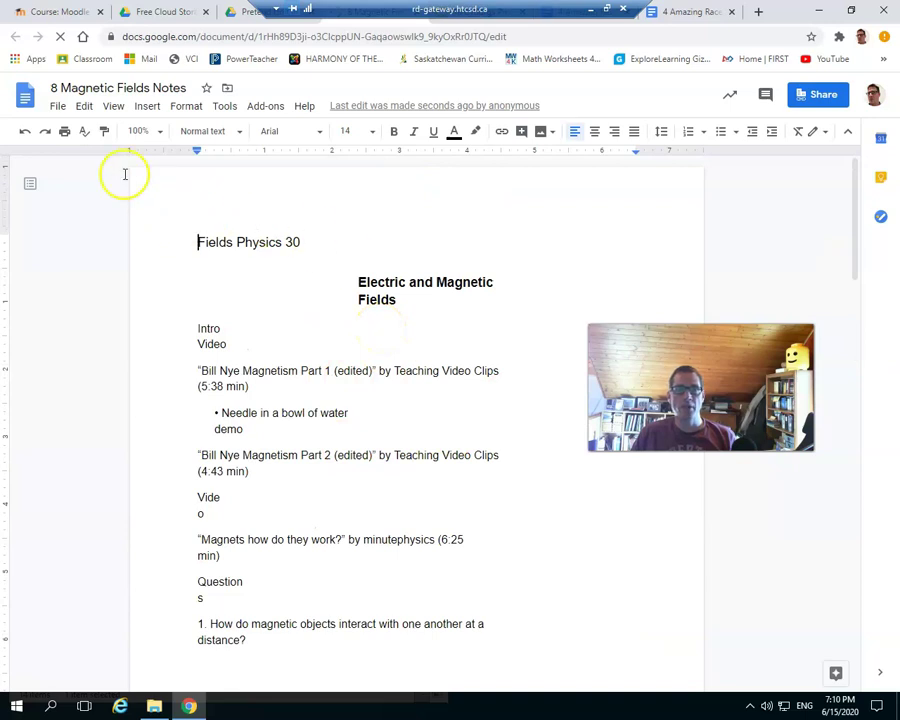
click(58, 106)
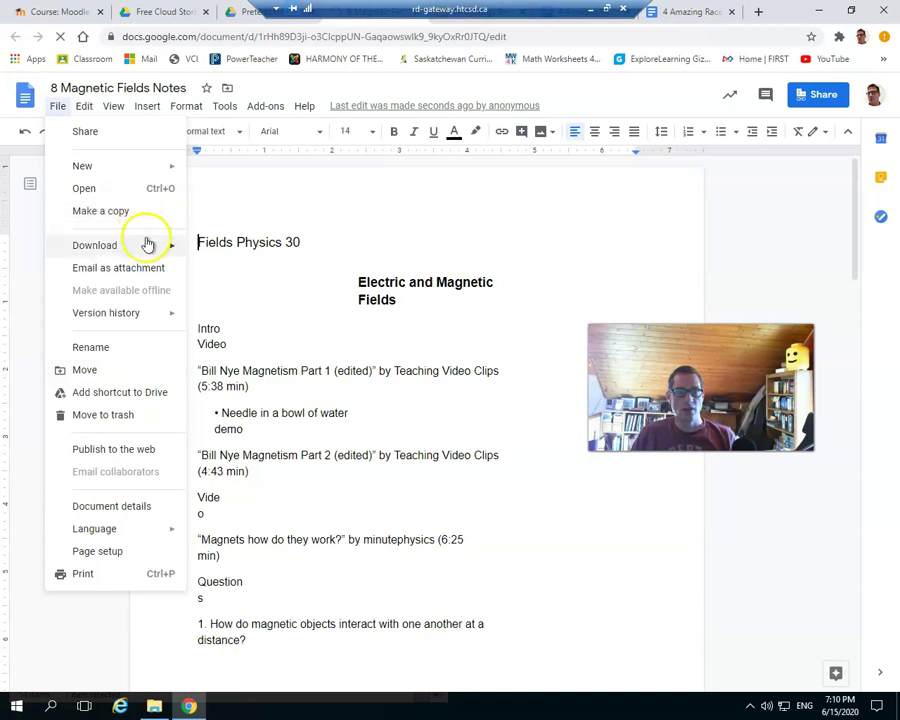
mouse_move(149, 243)
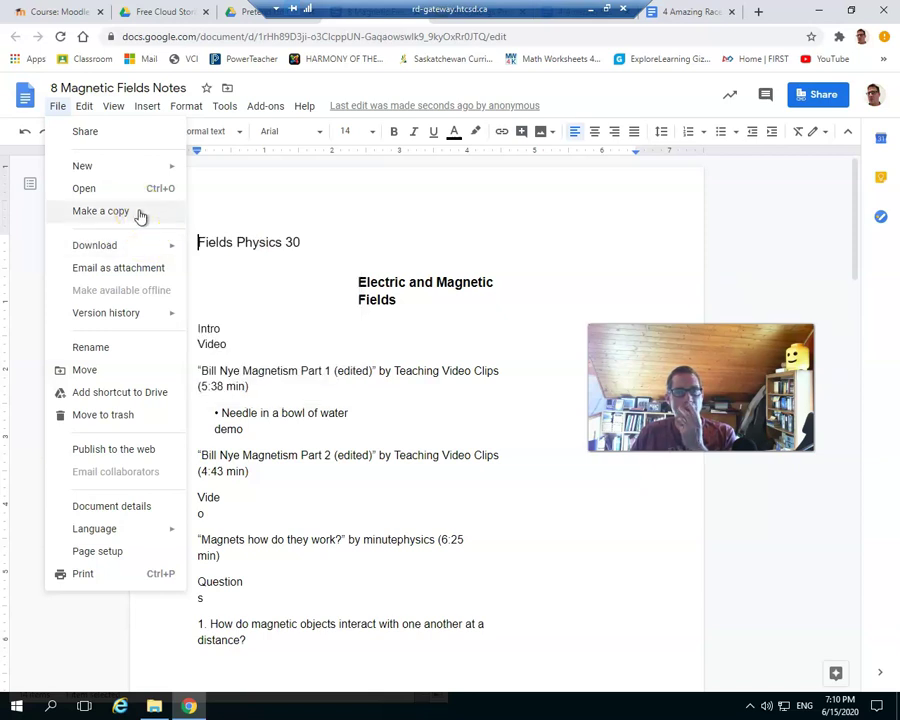
click(140, 216)
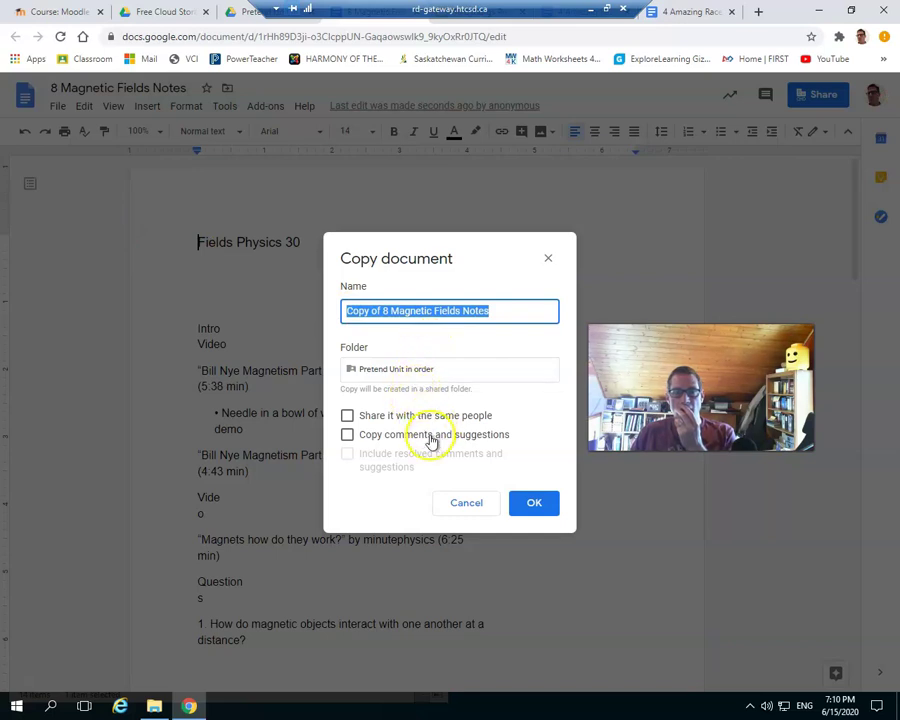
click(479, 520)
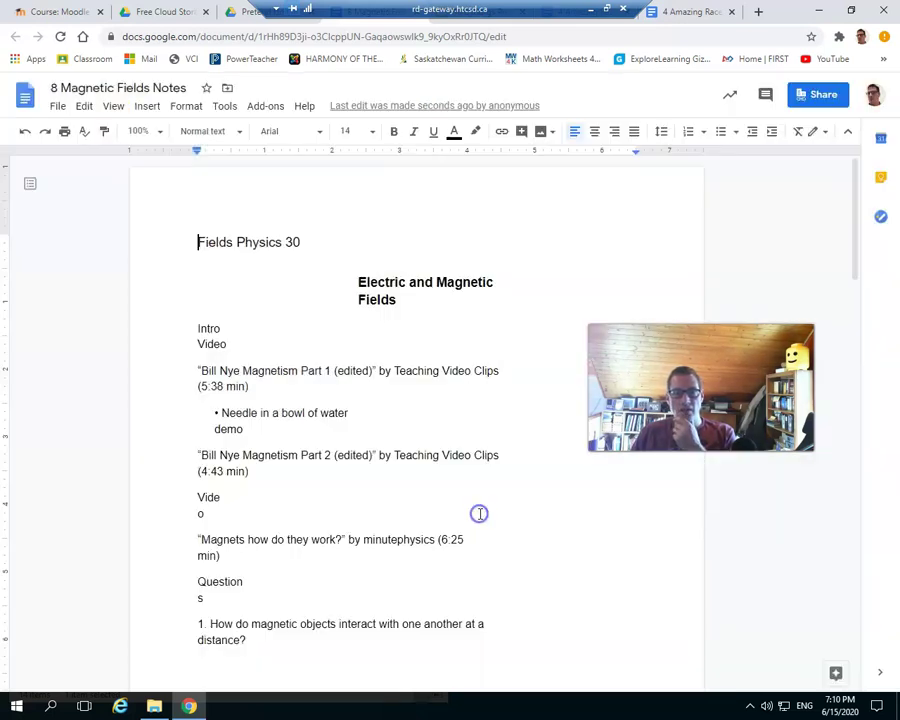
Download the converted "8 Magnetic Fields Notes" document in Microsoft Word (.docx) format.
click(59, 107)
click(104, 251)
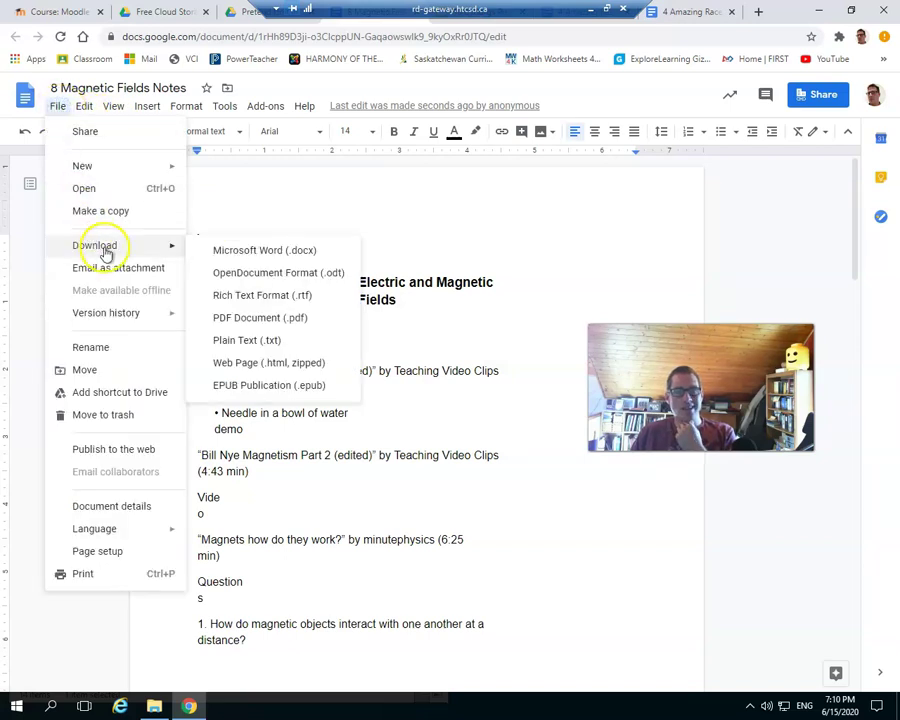
click(263, 255)
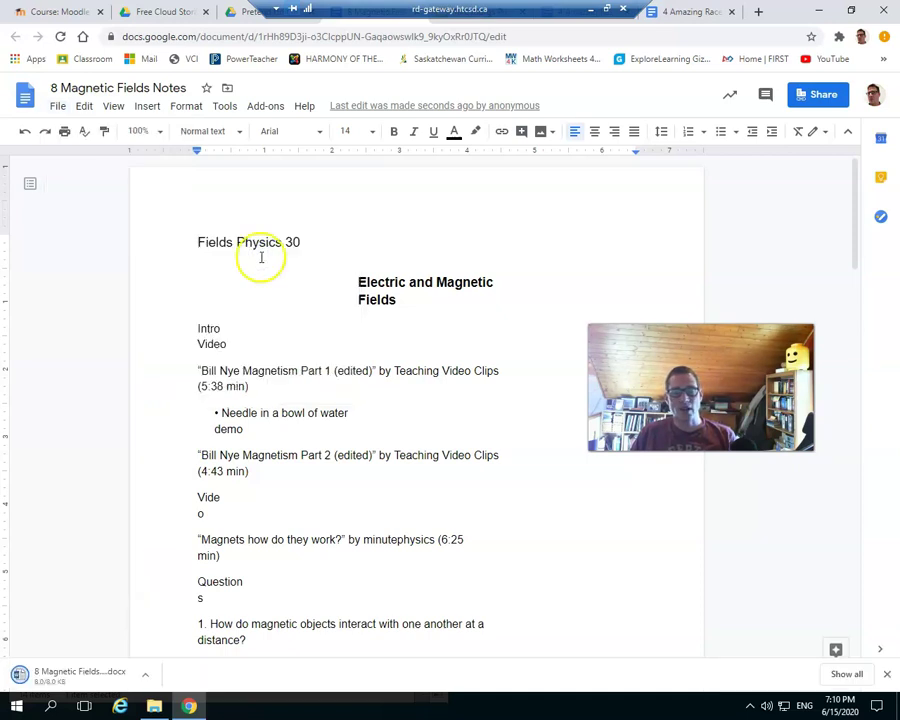
Open the downloaded "8 Magnetic Fields Notes.docx" in Word, enable editing, inspect its layout full-screen, and close it.
click(94, 677)
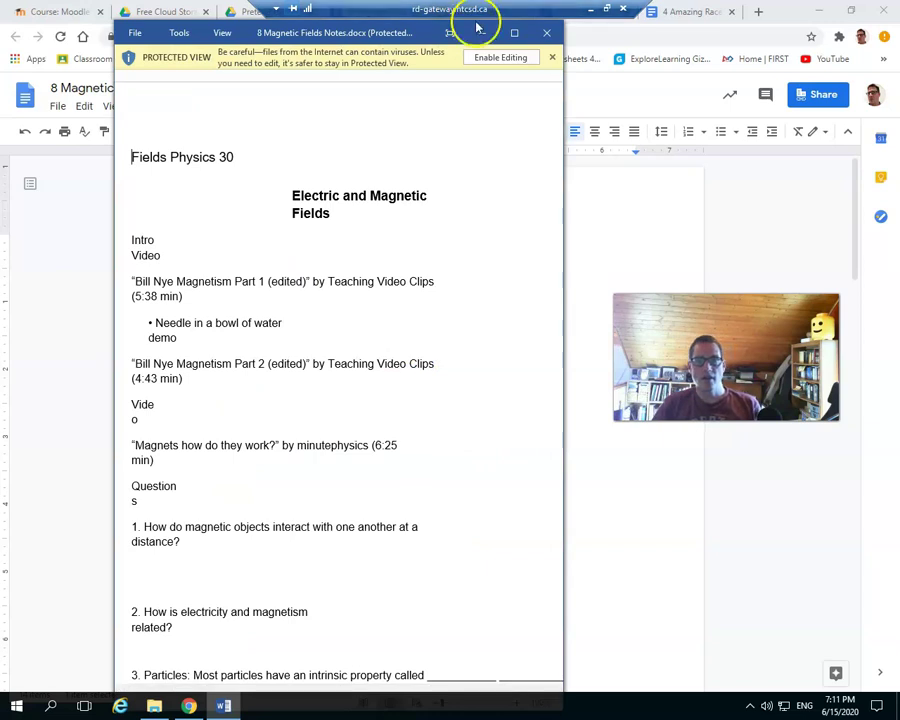
click(517, 59)
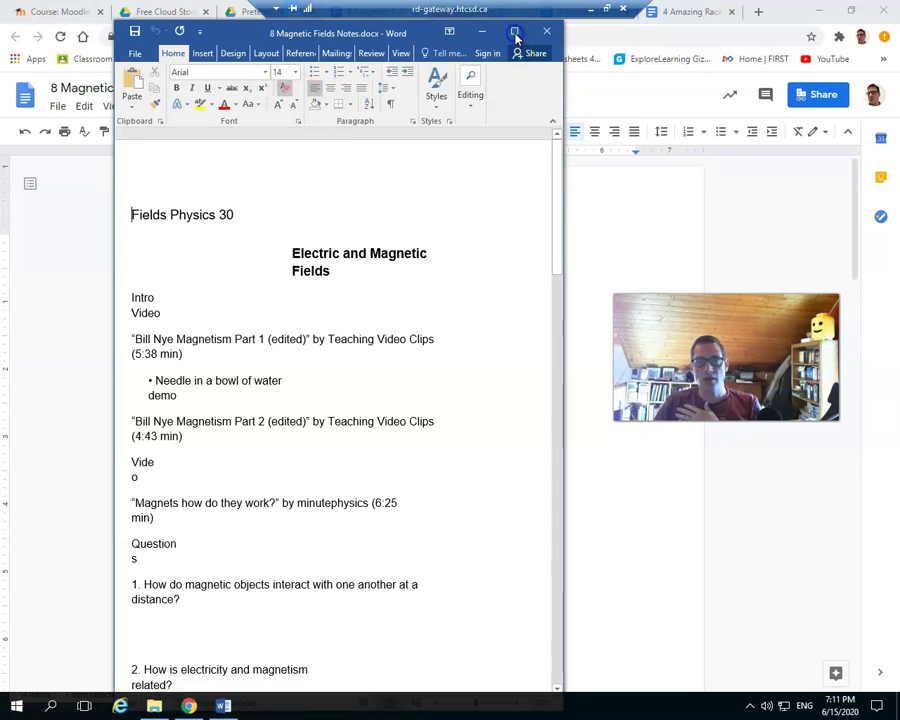
click(226, 34)
click(300, 53)
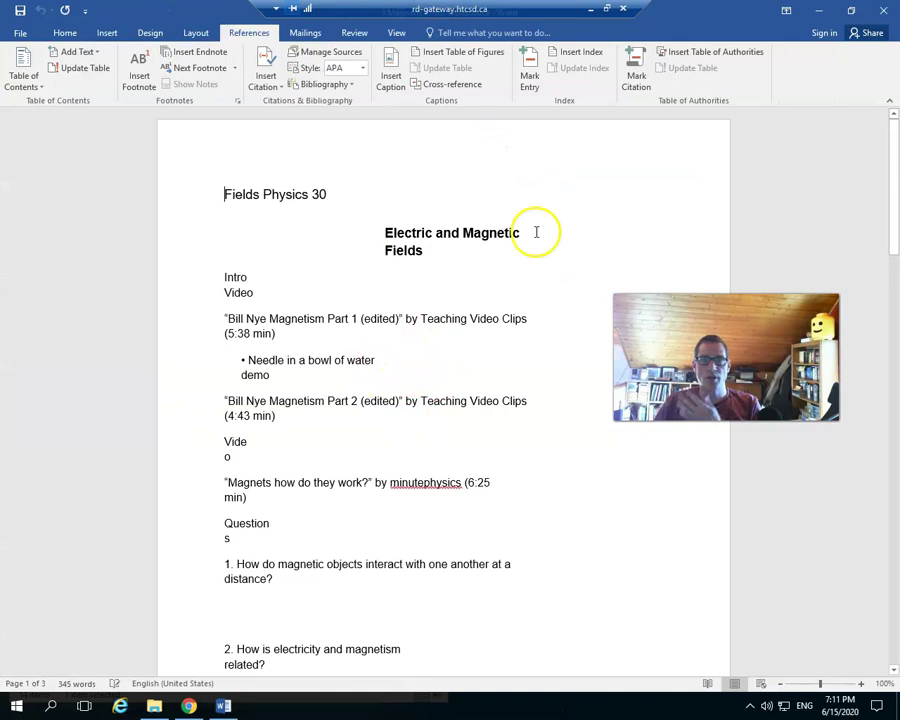
click(884, 12)
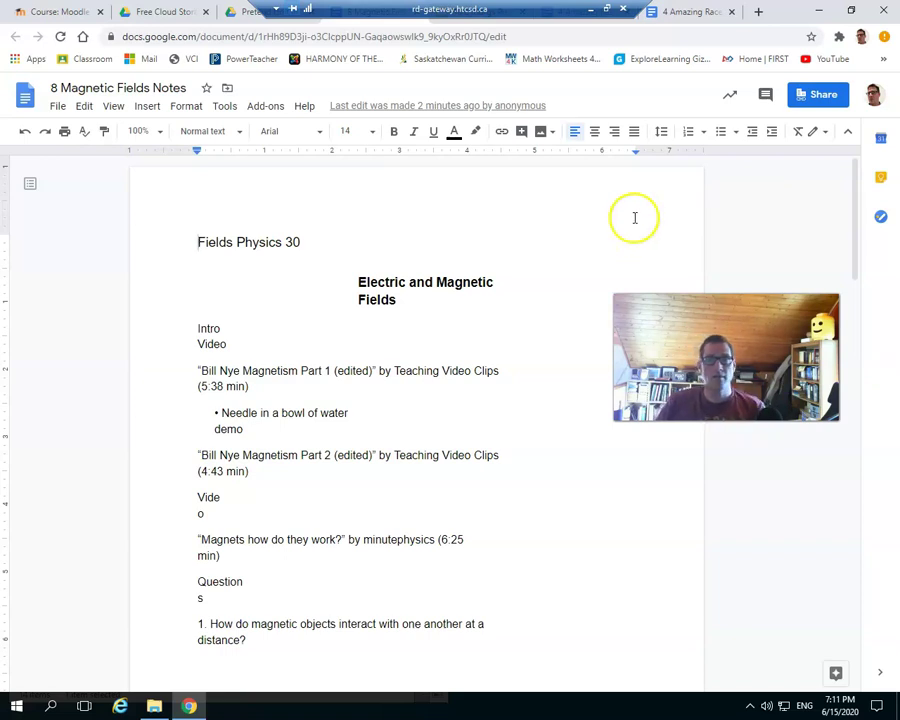
Return to the "Pretend Unit in order" folder on Drive, closing the preview of "8 Magnetic Fields Notes.pdf".
click(241, 20)
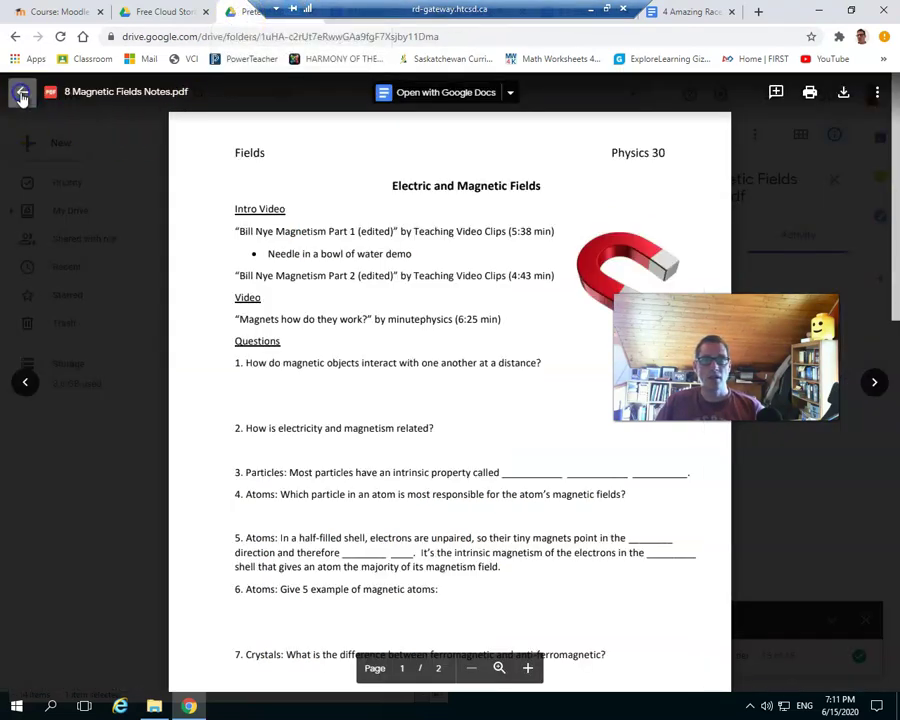
click(22, 89)
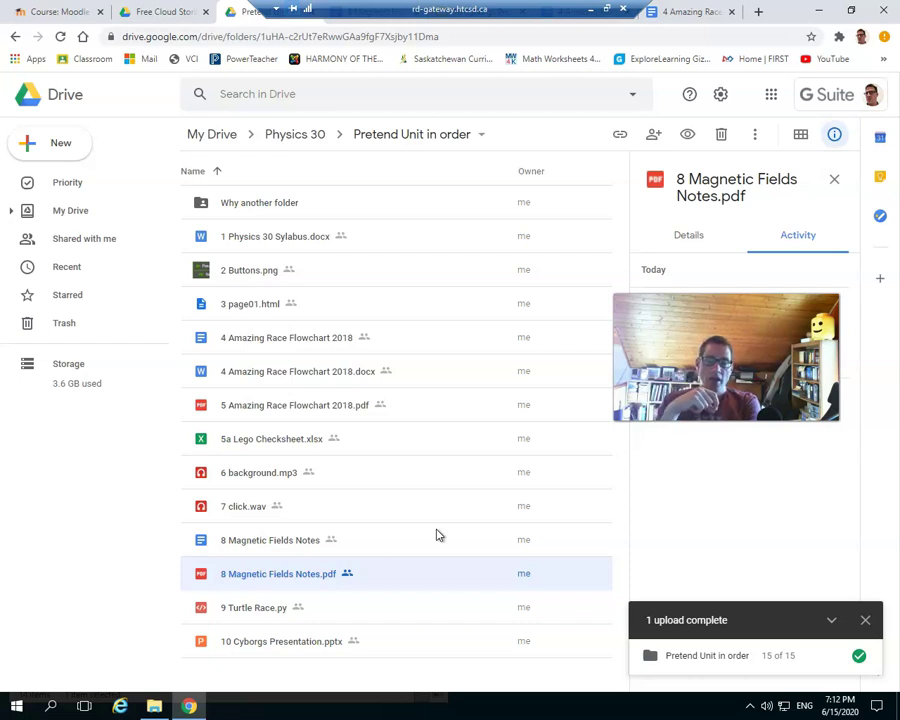
click(773, 271)
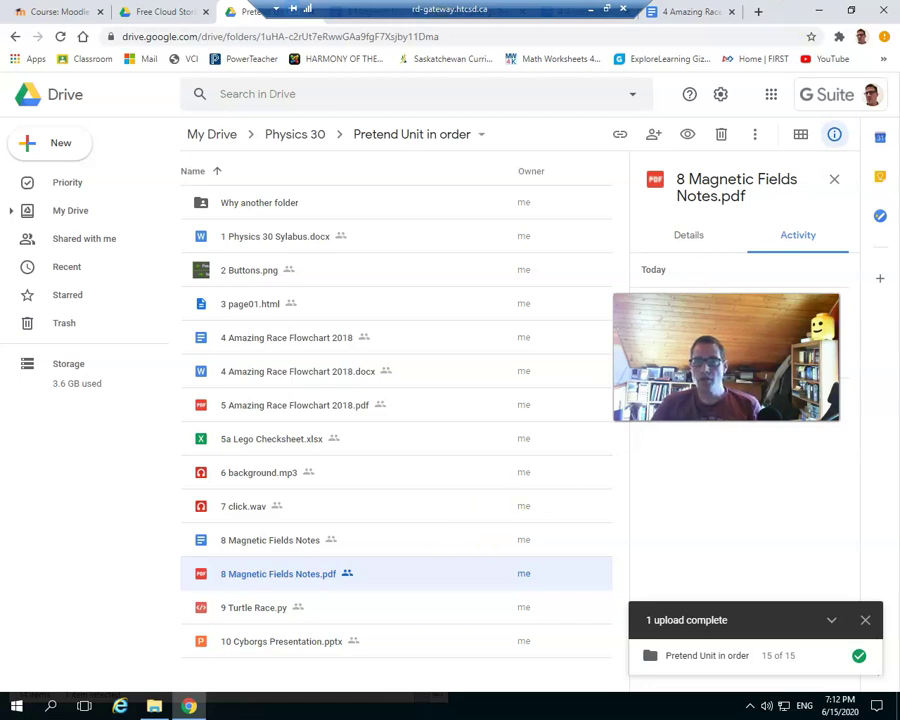
Move the Moodle course tab into a separate browser window beside the one showing the "Pretend Unit in order" Drive folder.
click(852, 12)
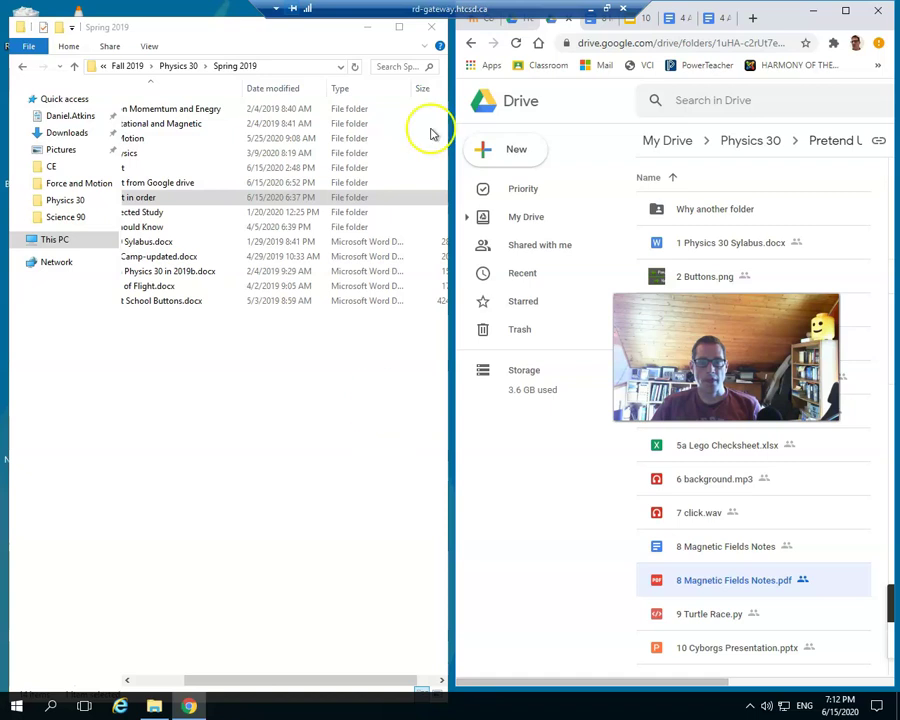
click(189, 707)
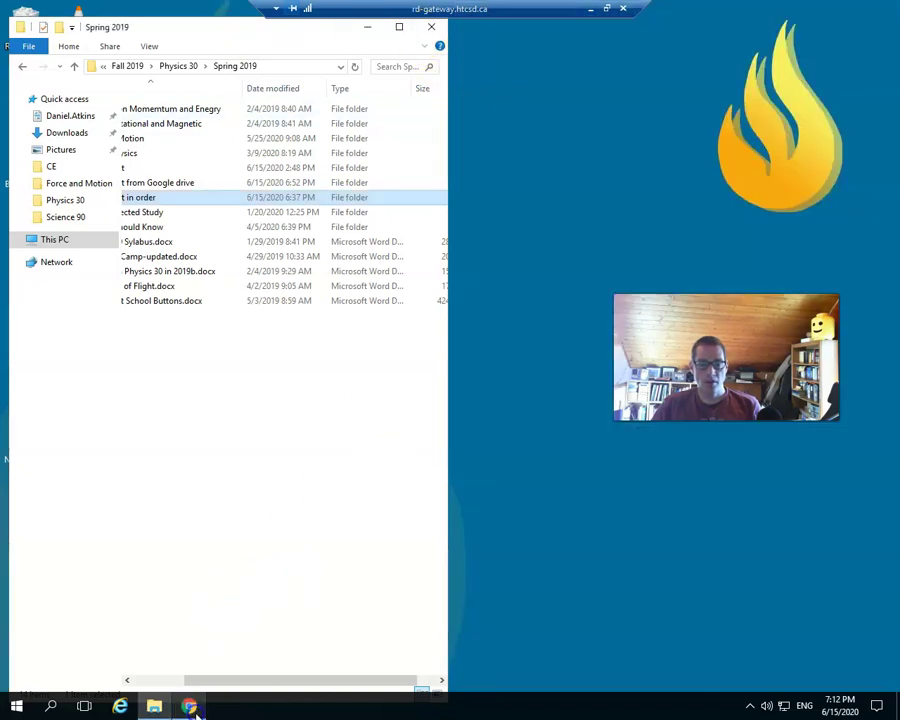
click(189, 707)
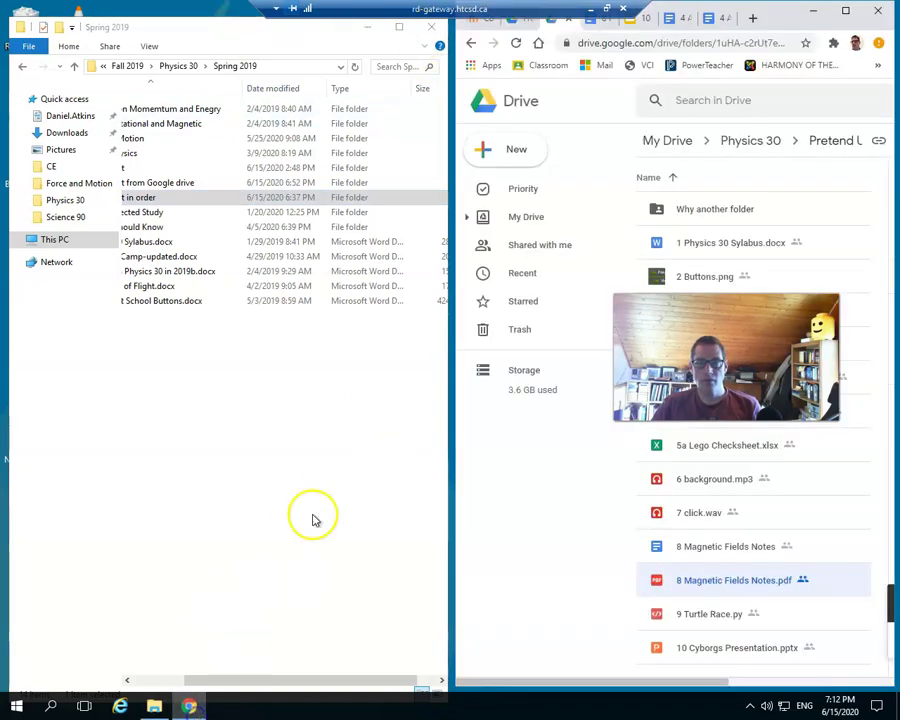
click(754, 20)
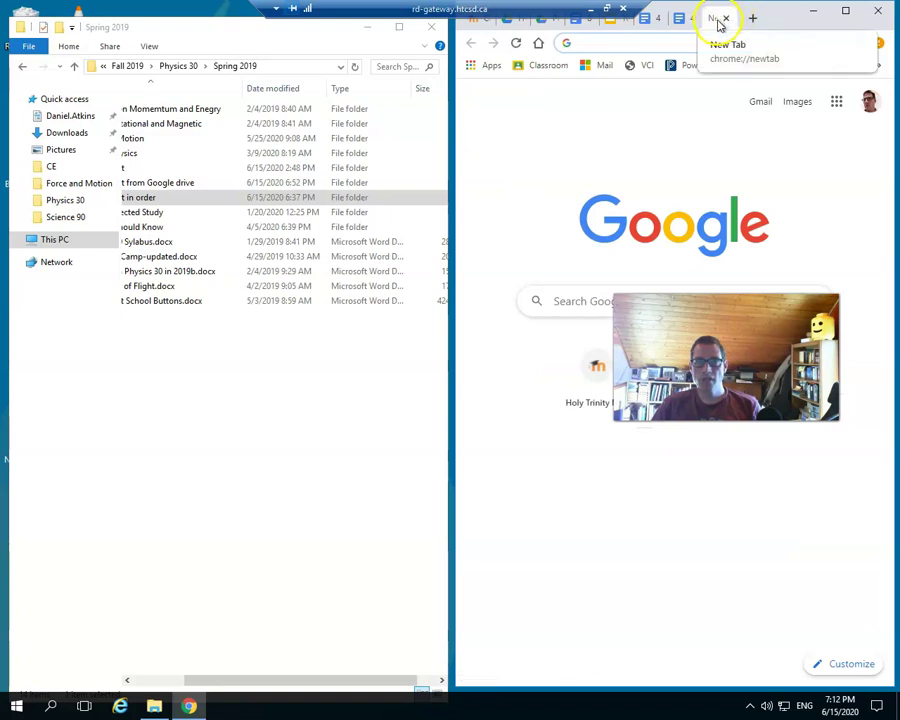
drag(716, 22, 256, 32)
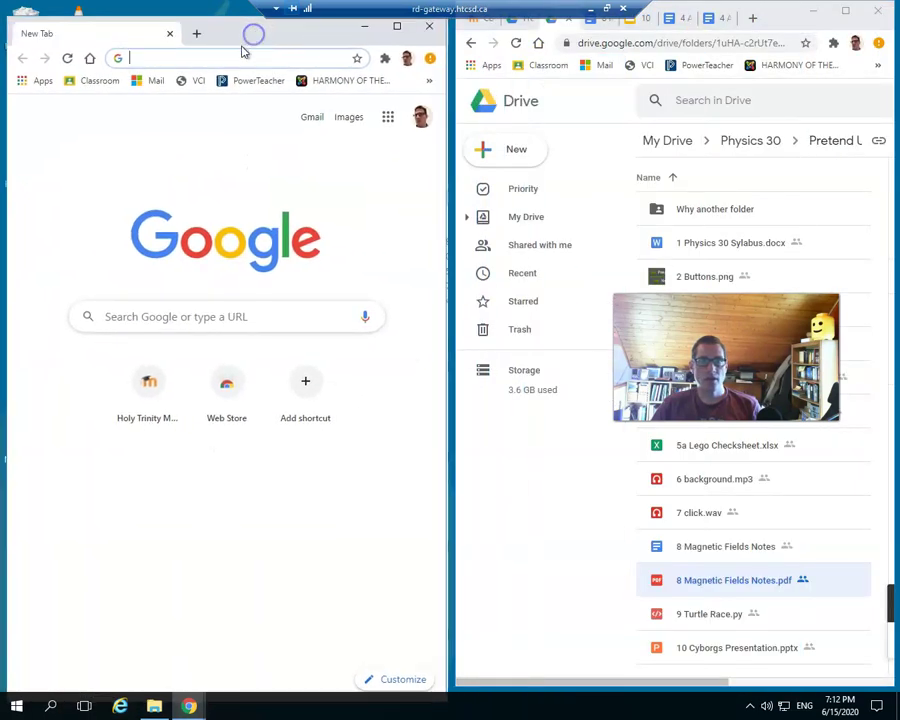
click(480, 22)
drag(480, 22, 28, 38)
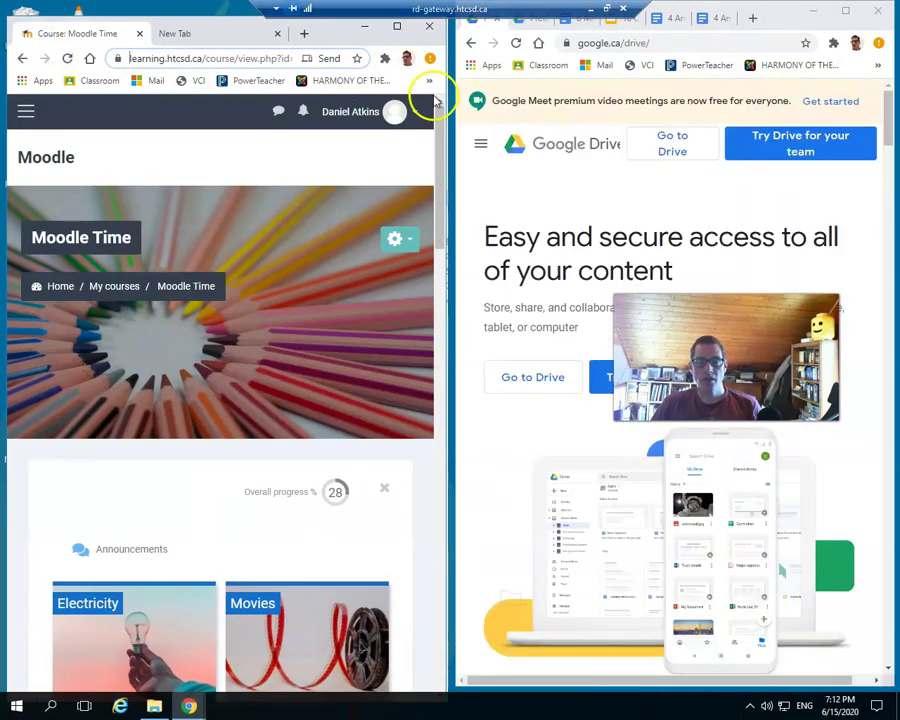
click(718, 20)
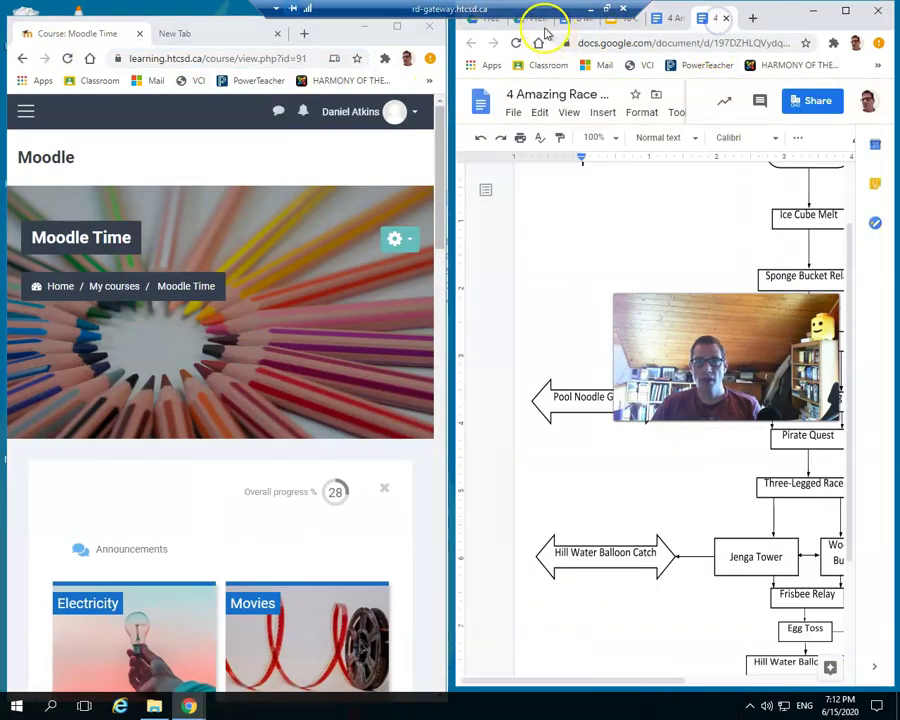
click(540, 20)
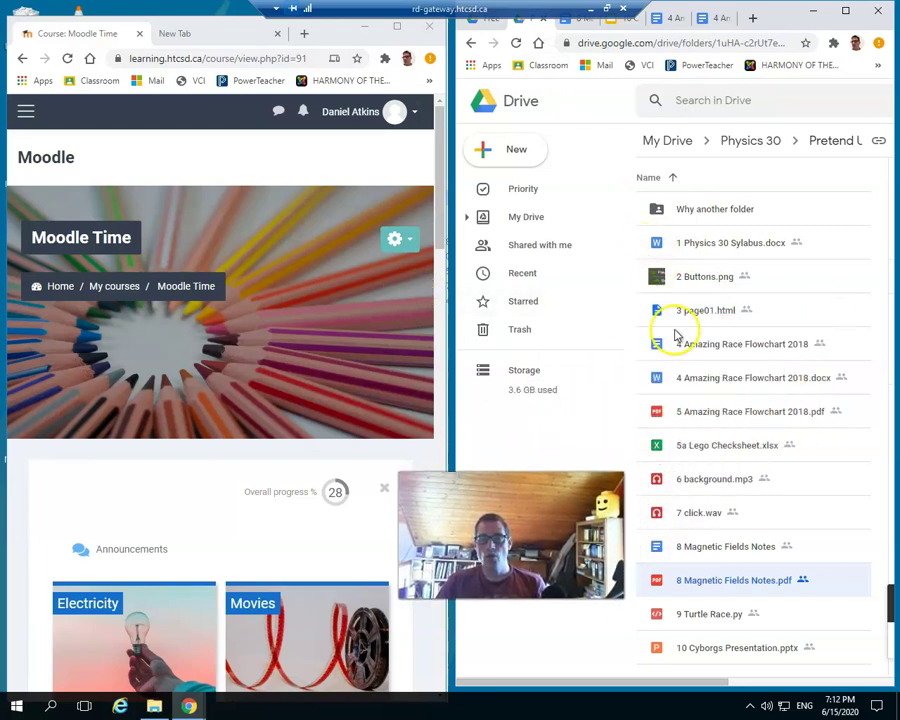
Turn editing on for the Moodle Time course and go to its Movies section.
click(402, 242)
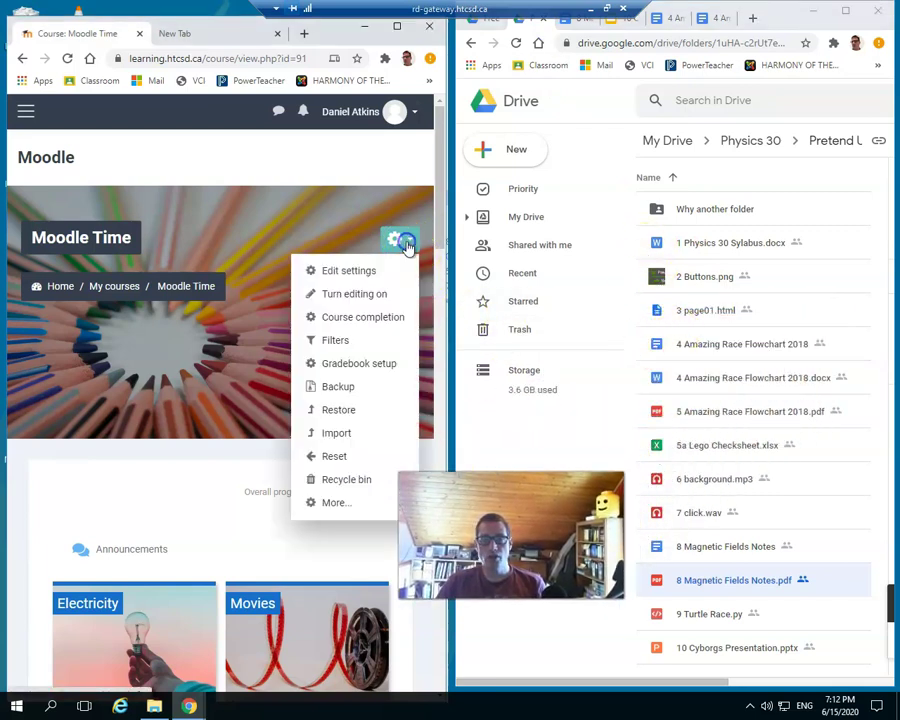
click(366, 299)
scroll(278, 287, down, 1)
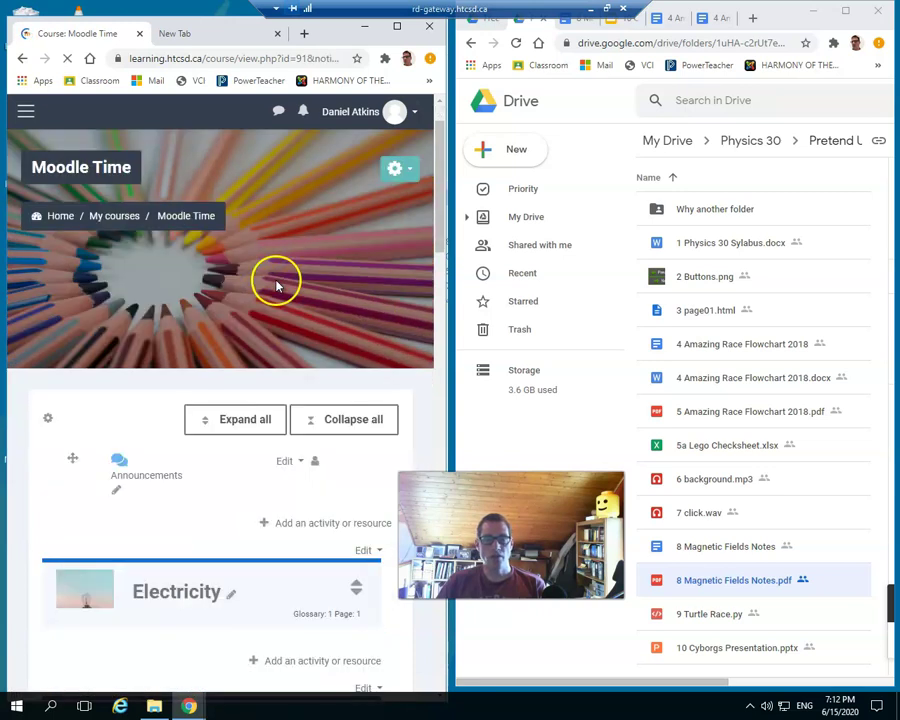
scroll(277, 286, down, 7)
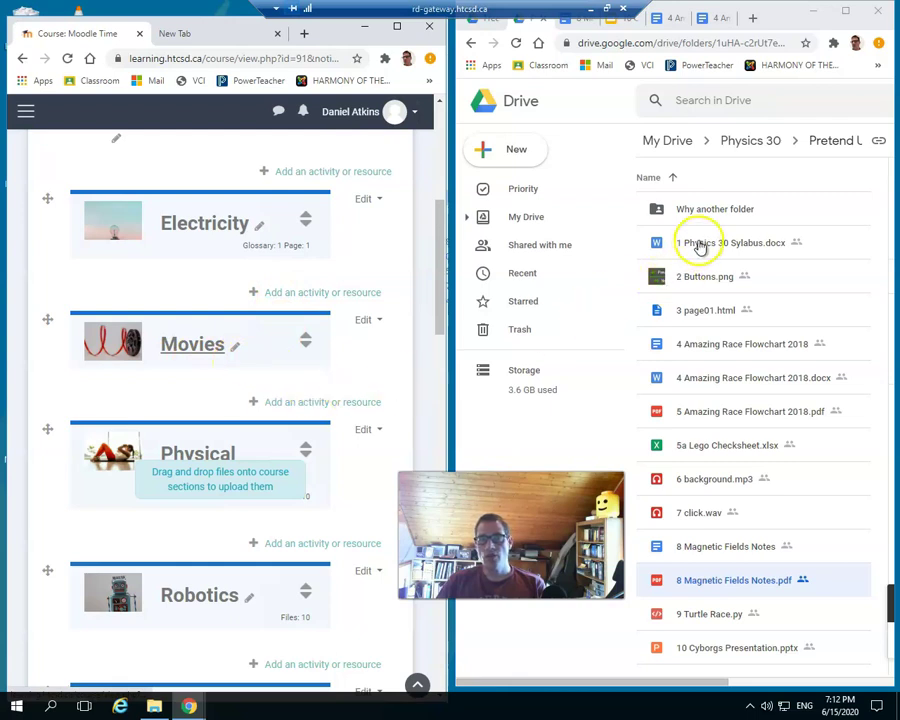
Try to add "1 Physics 30 Sylabus.docx" directly from the Drive folder to the Movies section of the Moodle course.
drag(672, 243, 243, 407)
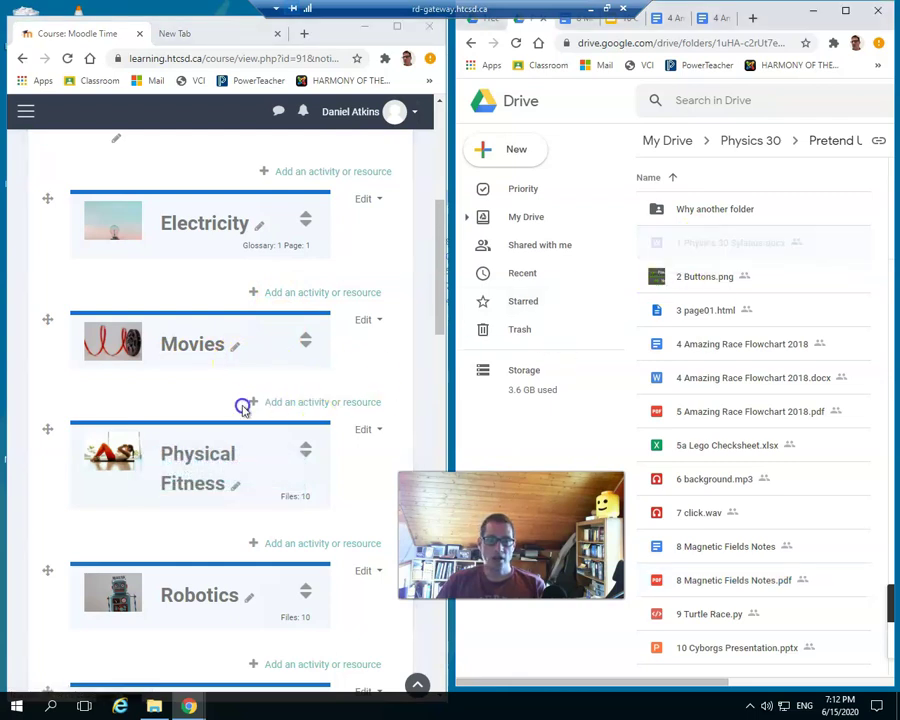
drag(234, 338, 246, 386)
drag(275, 295, 672, 234)
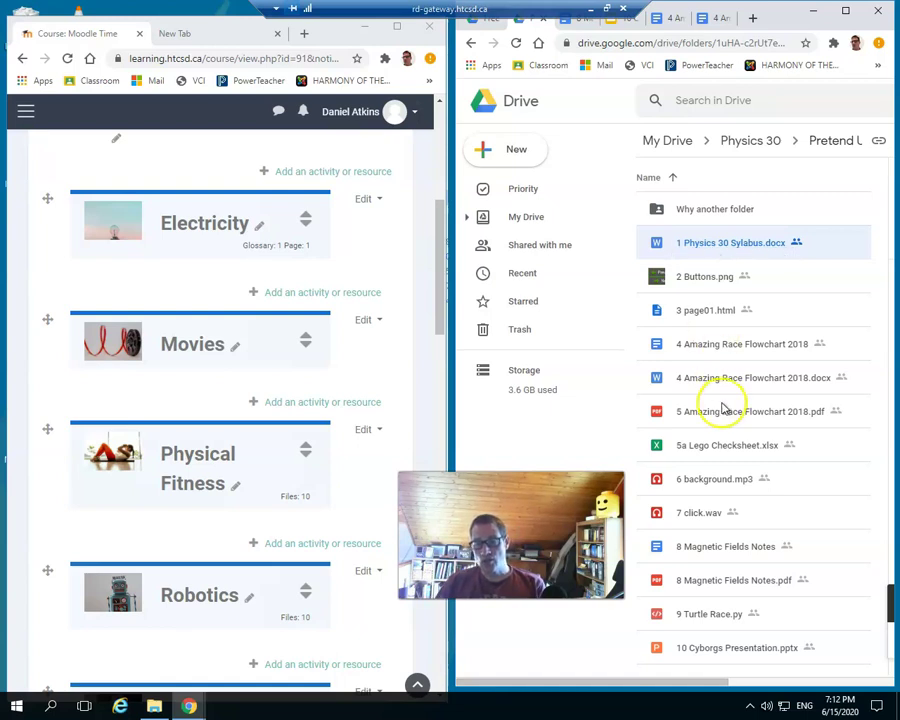
Open the Google Docs version of "4 Amazing Race Flowchart 2018" and bring up its sharing settings.
click(727, 346)
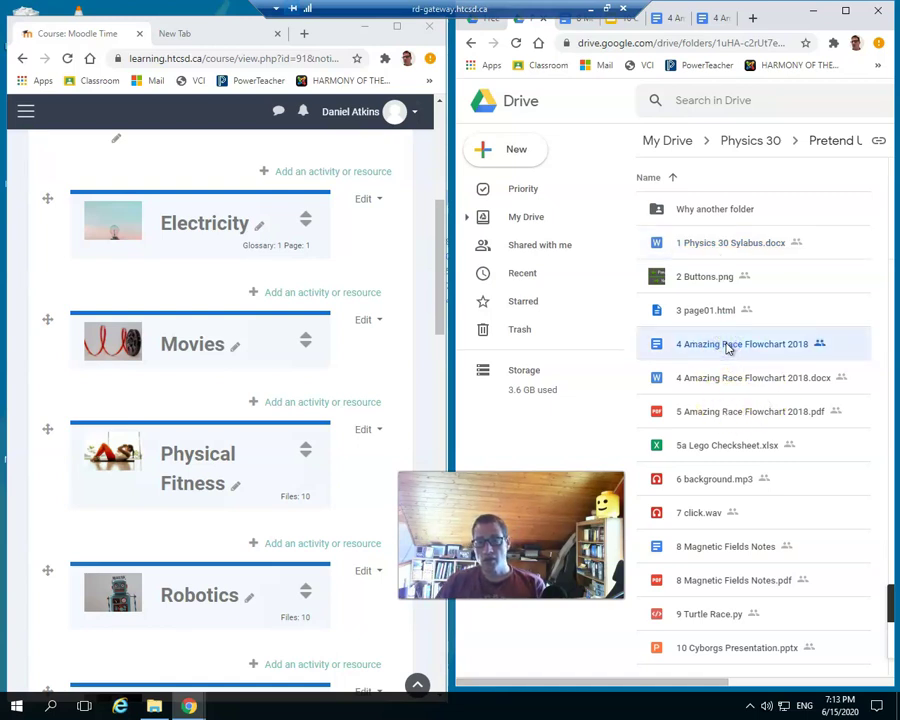
double_click(727, 346)
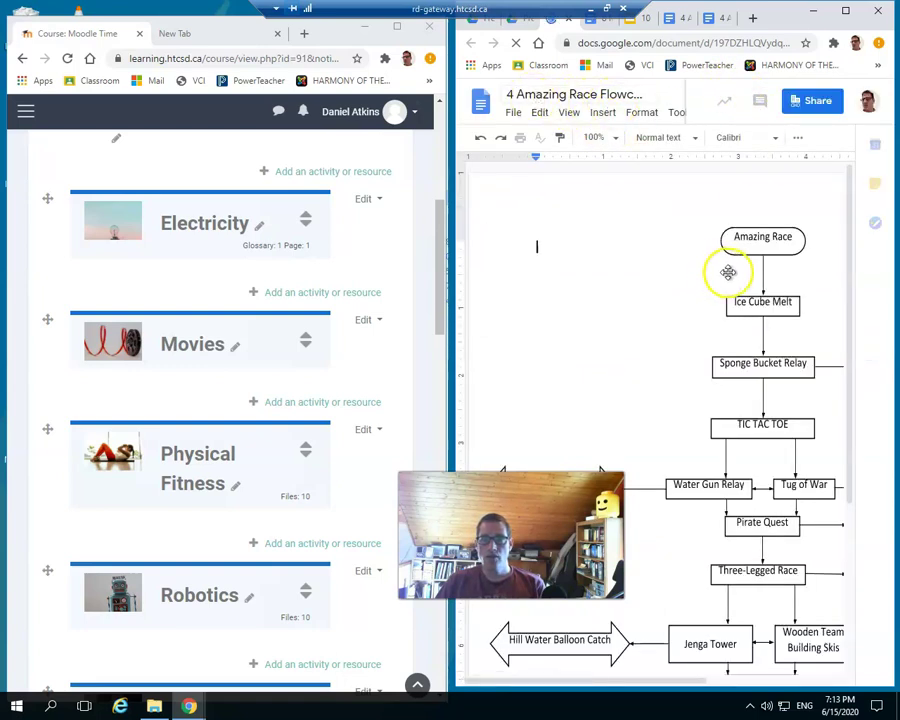
click(816, 104)
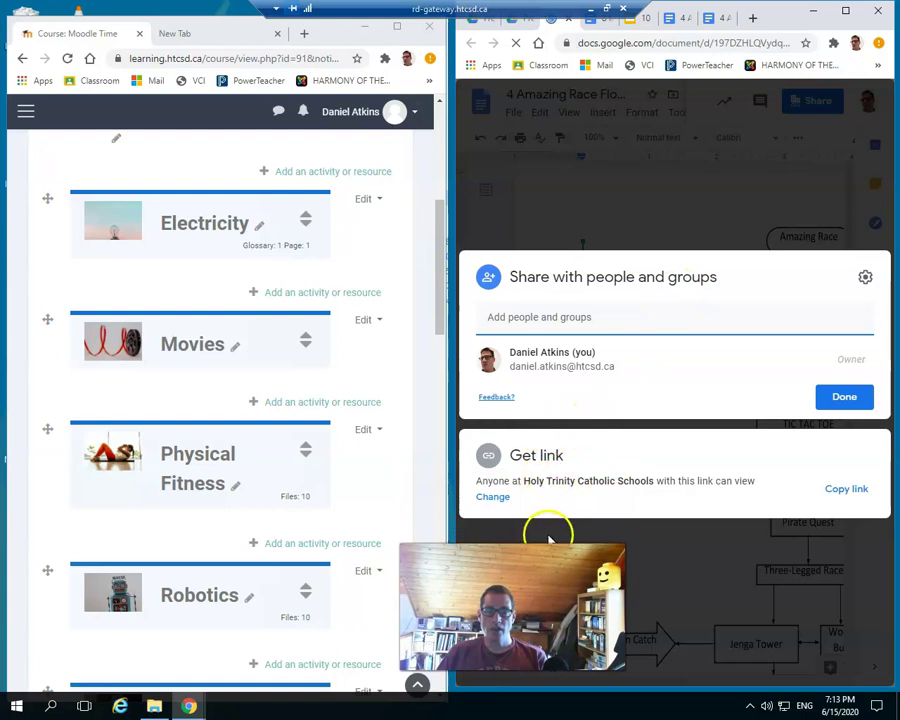
drag(512, 607, 578, 152)
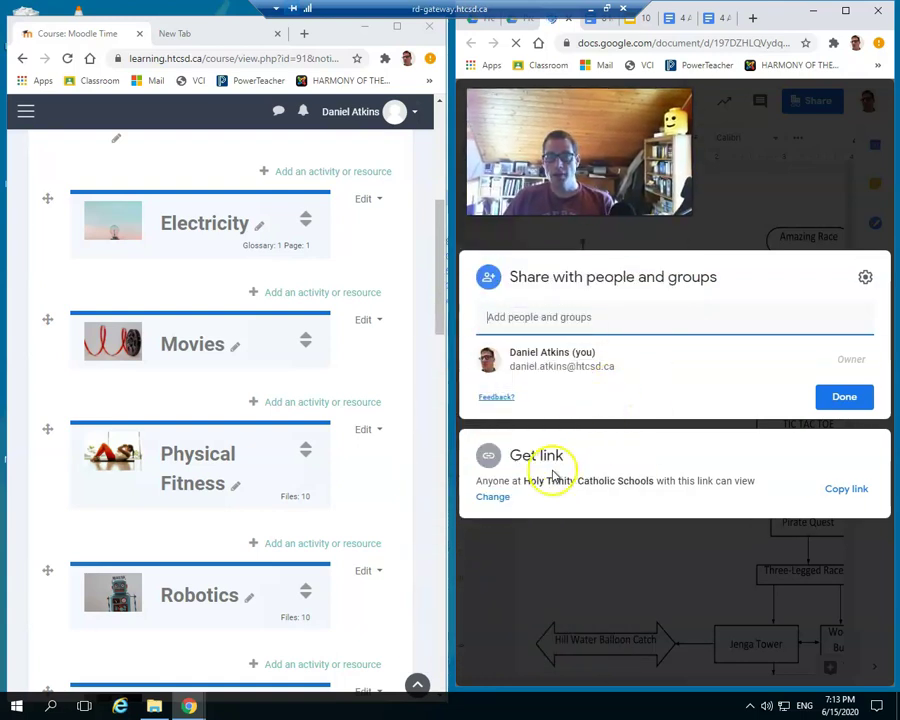
Set the flowchart document's link access to "Anyone with the link" with the Viewer role.
click(495, 498)
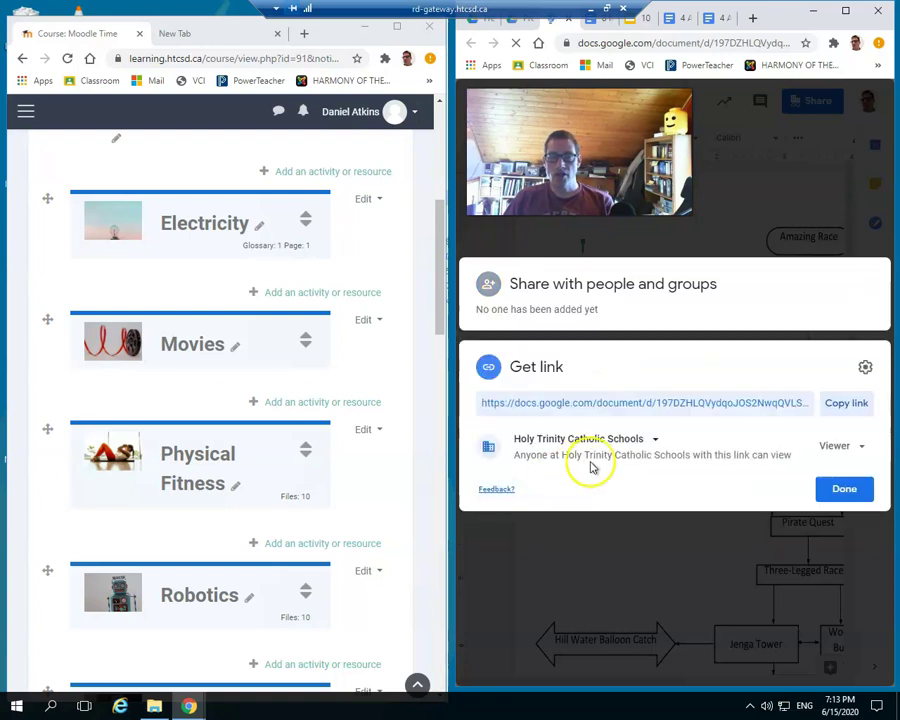
click(650, 441)
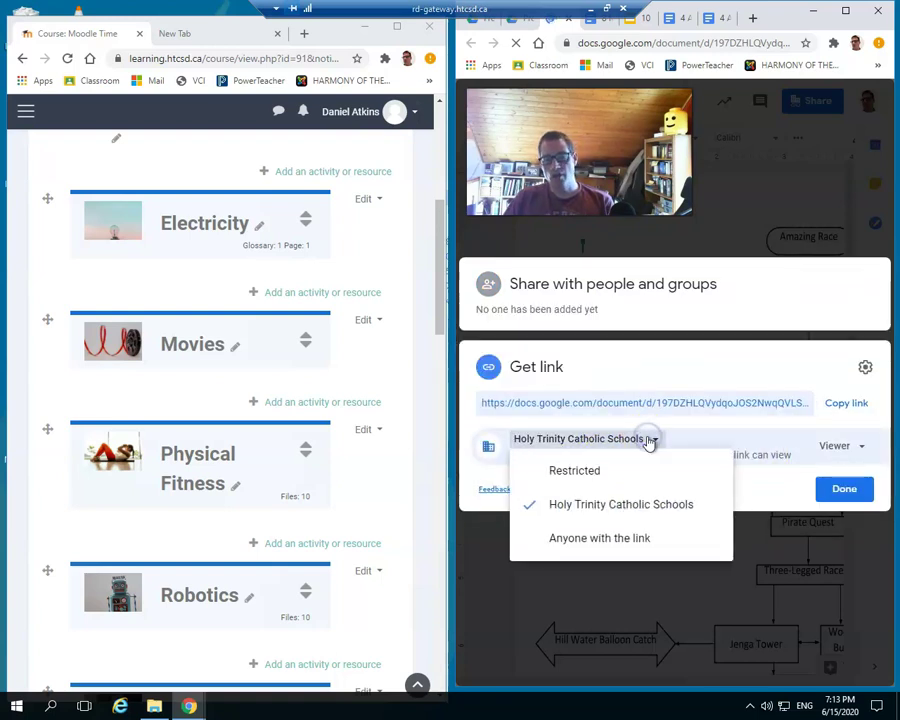
click(609, 540)
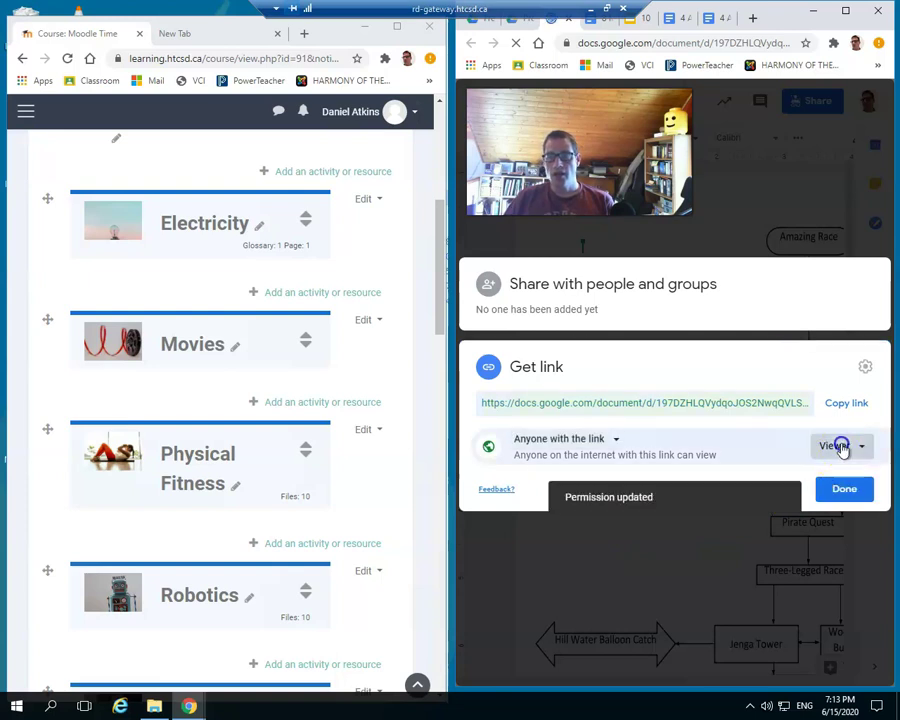
click(838, 447)
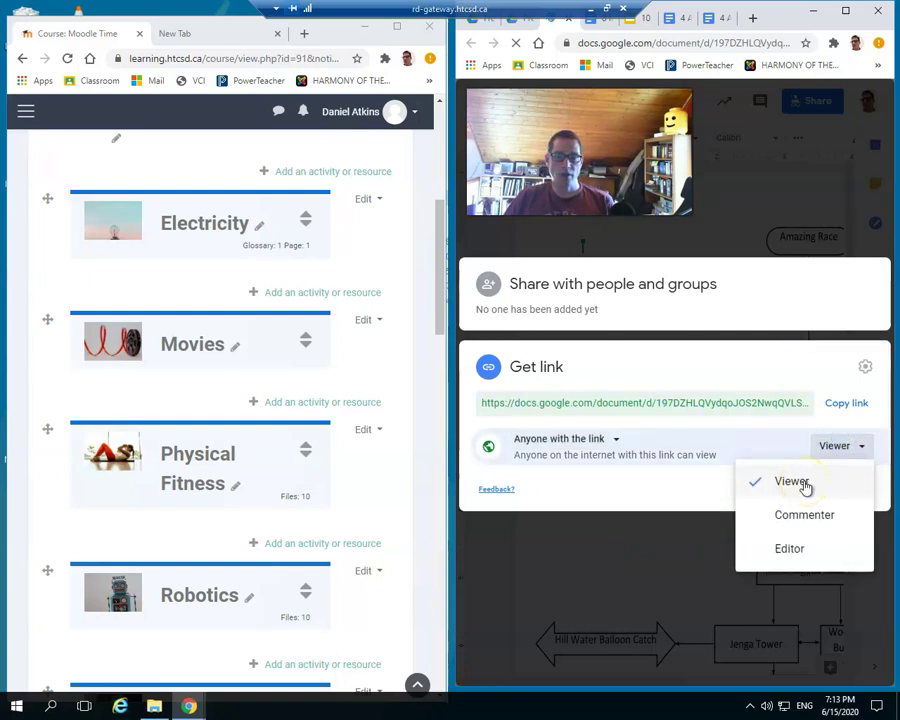
click(834, 476)
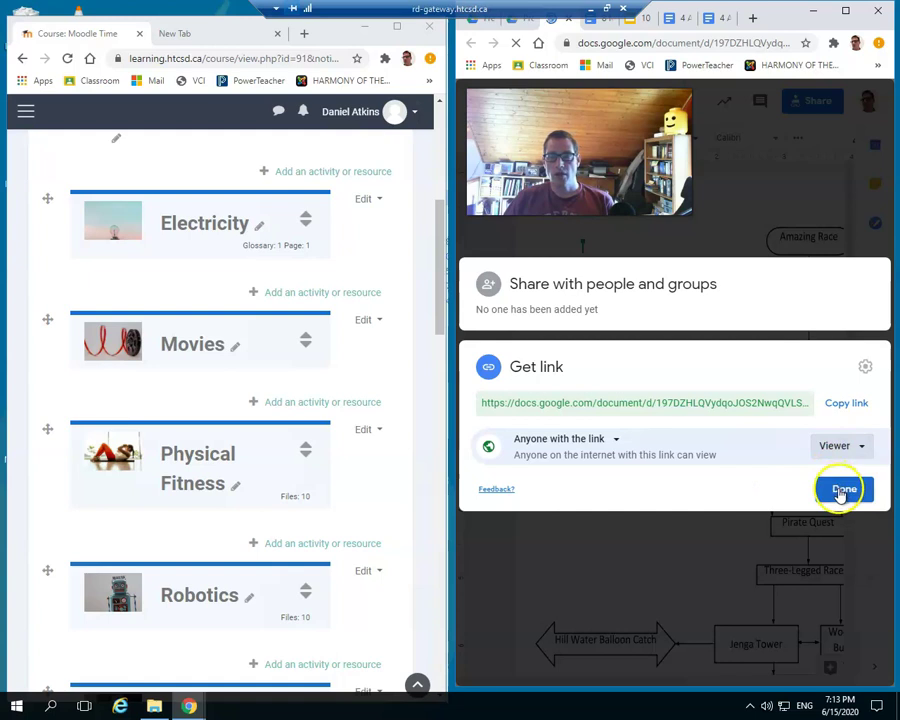
Copy the flowchart document's share link and start adding a URL resource to the Movies section of the Moodle course.
click(845, 406)
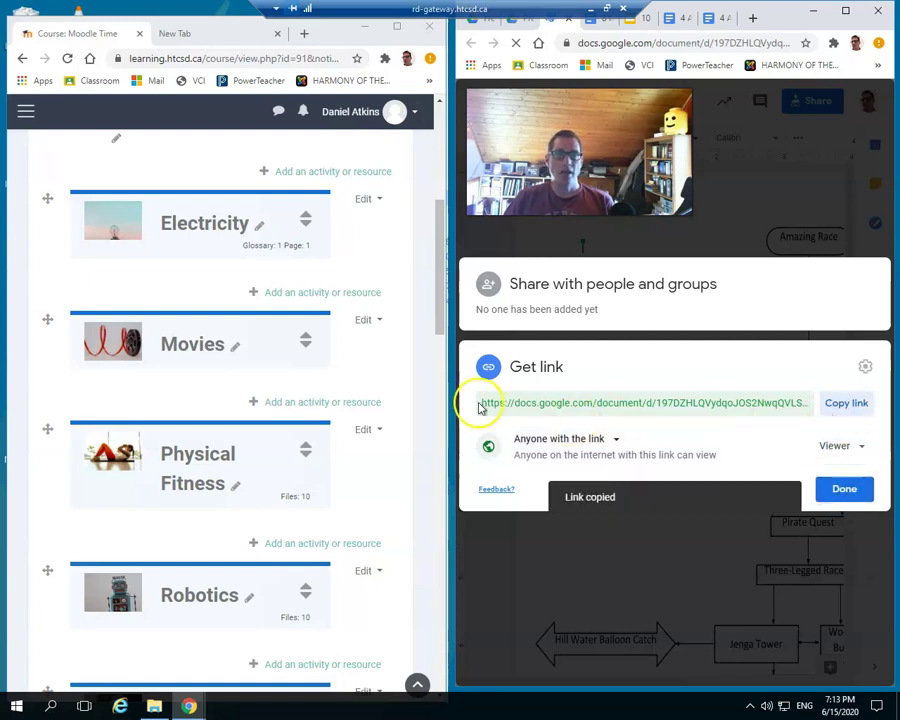
click(323, 403)
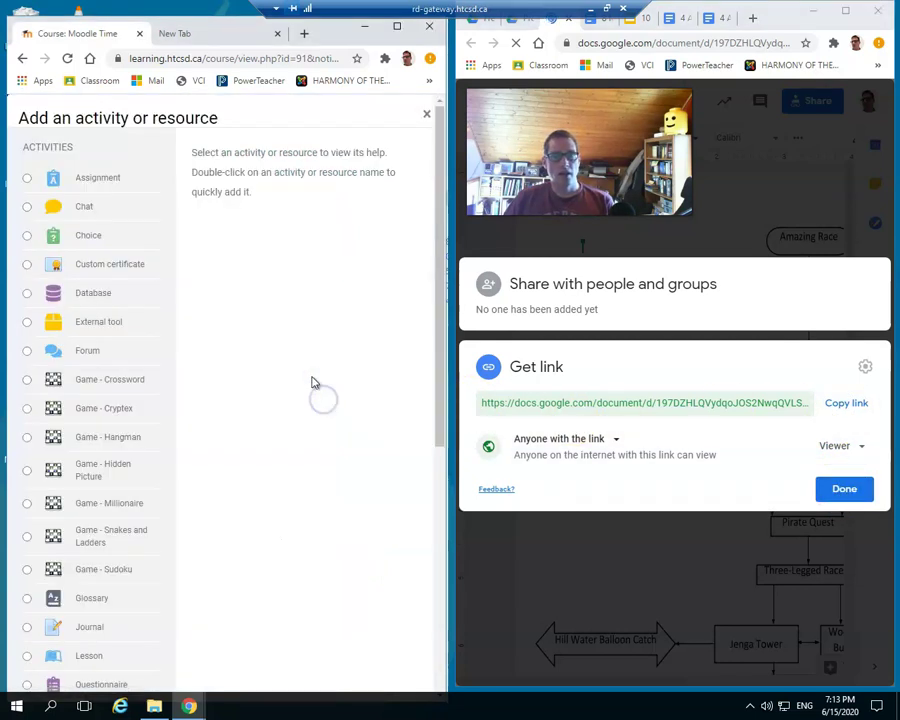
scroll(110, 385, down, 5)
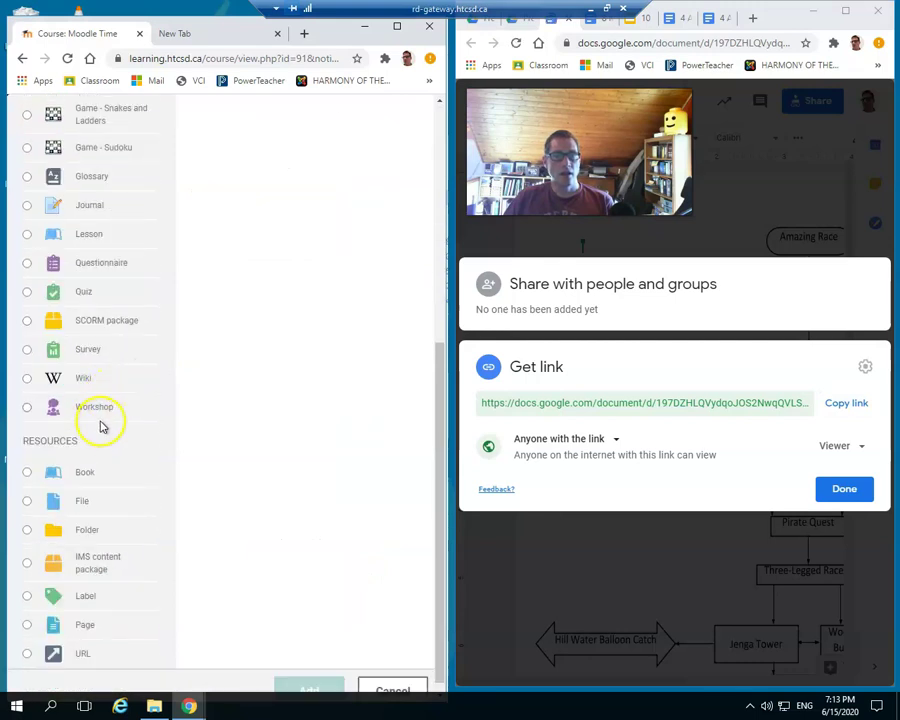
click(27, 643)
click(306, 679)
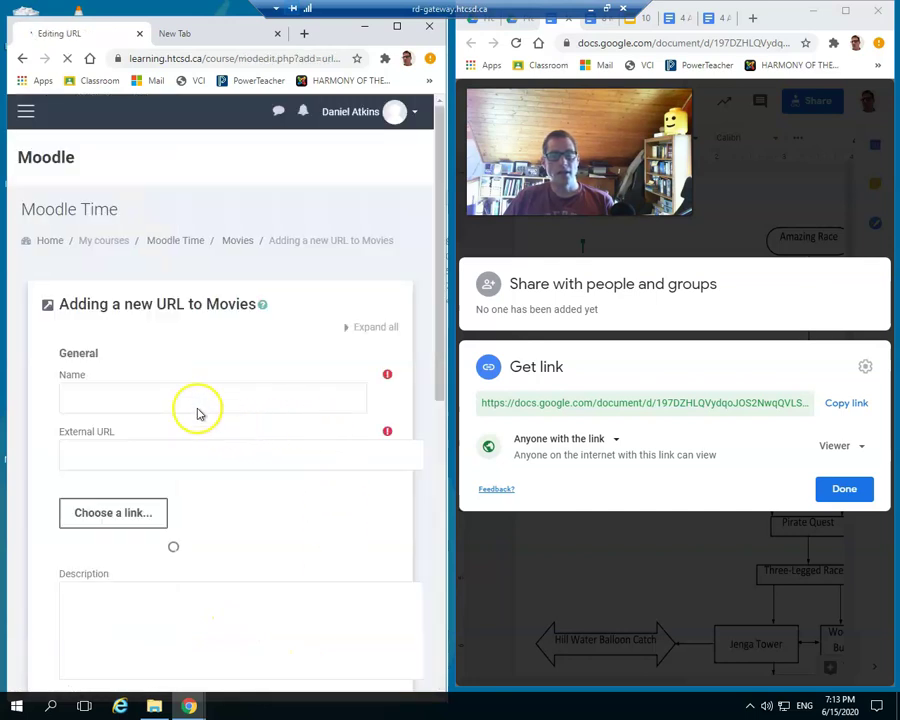
Paste the copied share link as the external URL, name the resource "Flowchart", and save and display it.
click(184, 467)
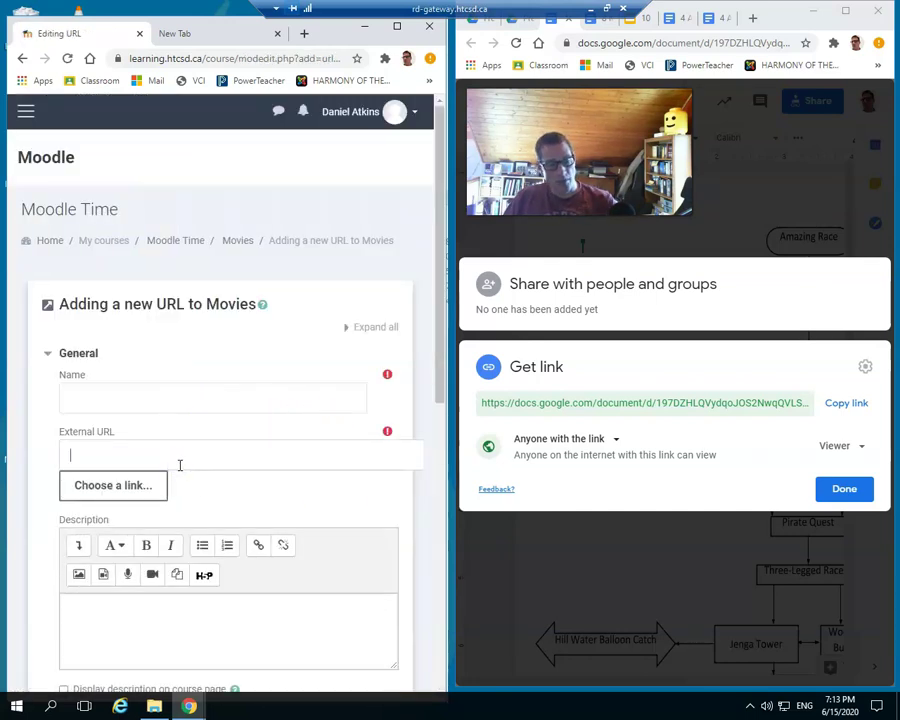
key(ctrl+v)
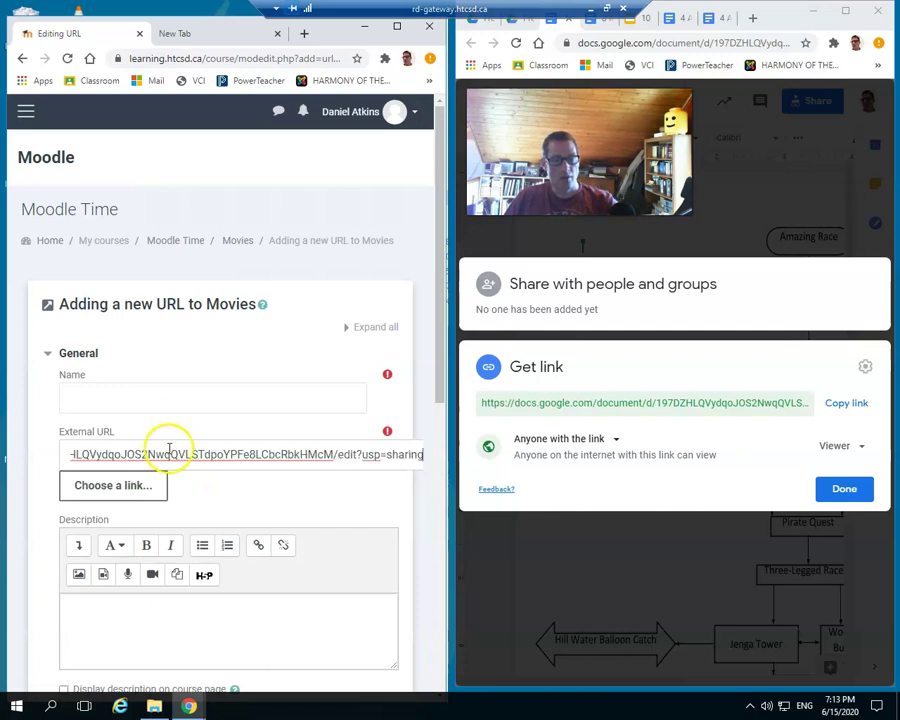
click(171, 398)
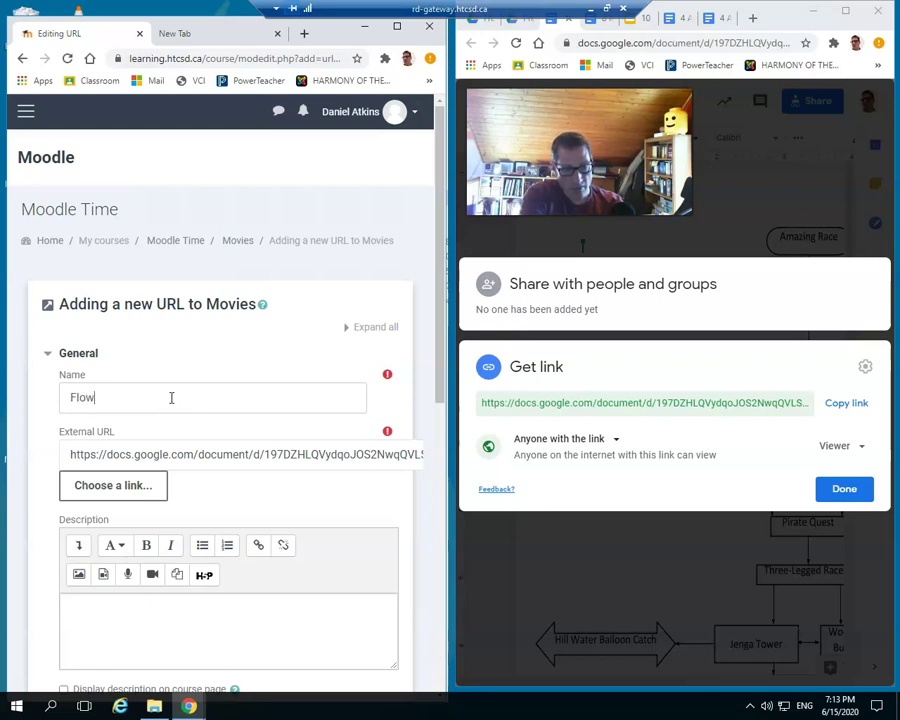
click(209, 386)
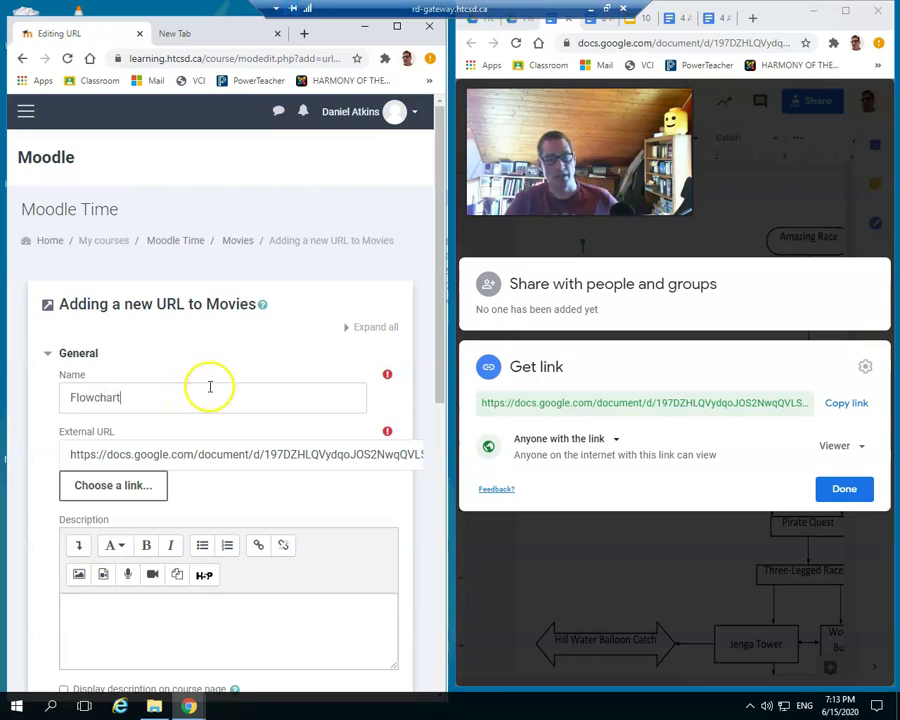
scroll(212, 360, down, 3)
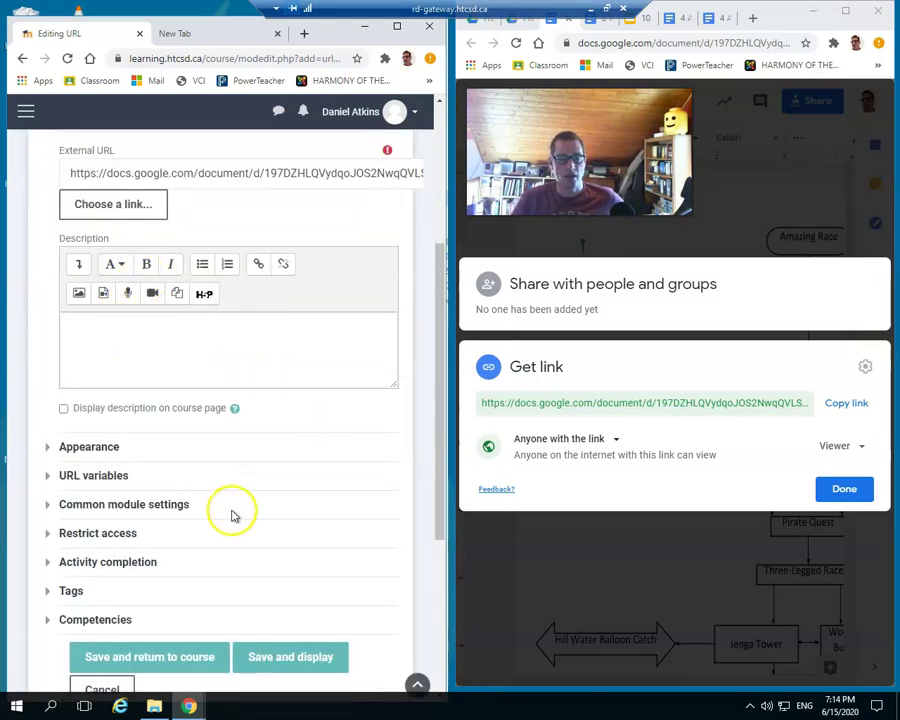
scroll(235, 514, down, 2)
click(285, 520)
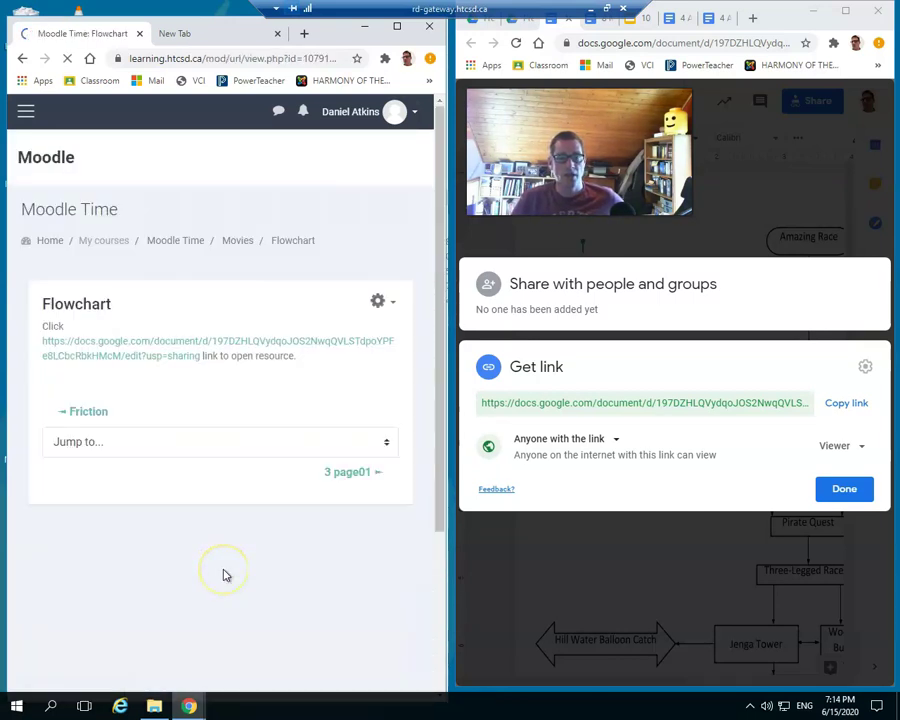
Open "4 Amazing Race Flowchart 2018" through the Moodle link and also from the Drive folder, then return to the Moodle Flowchart page.
click(155, 348)
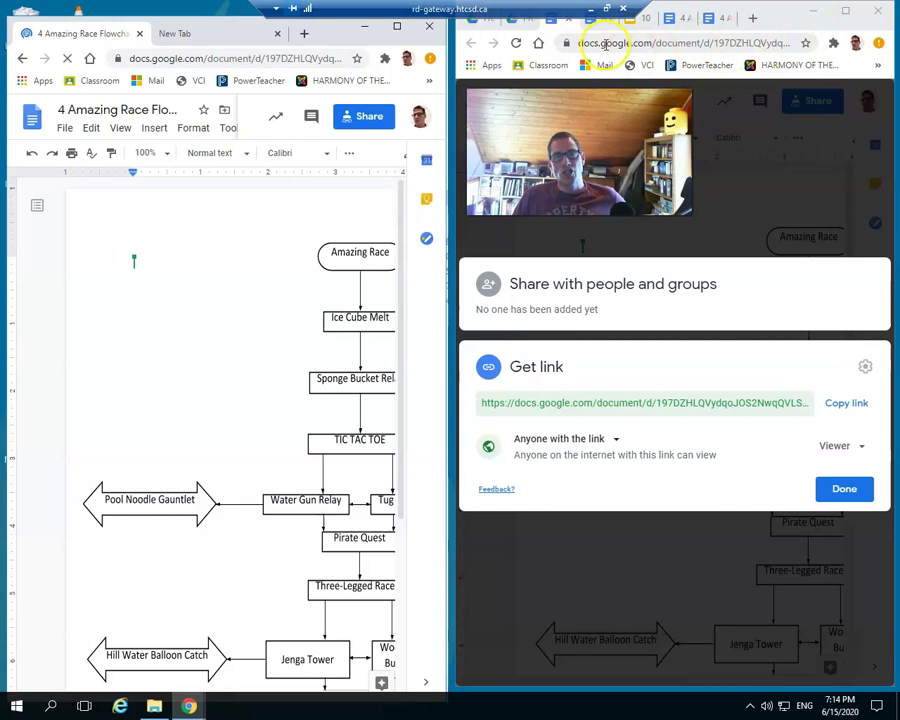
click(526, 21)
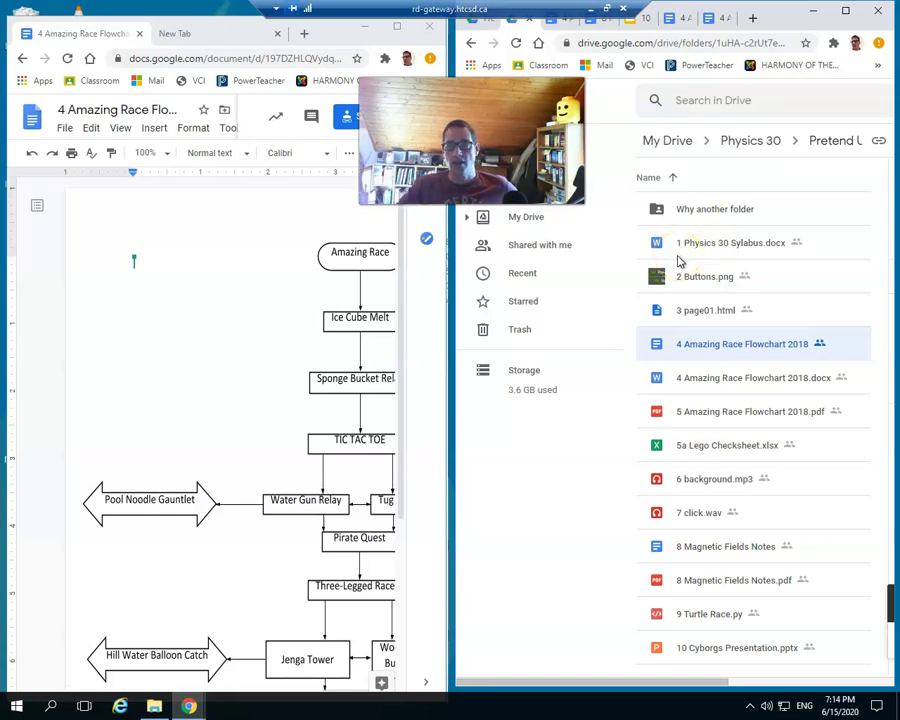
click(712, 350)
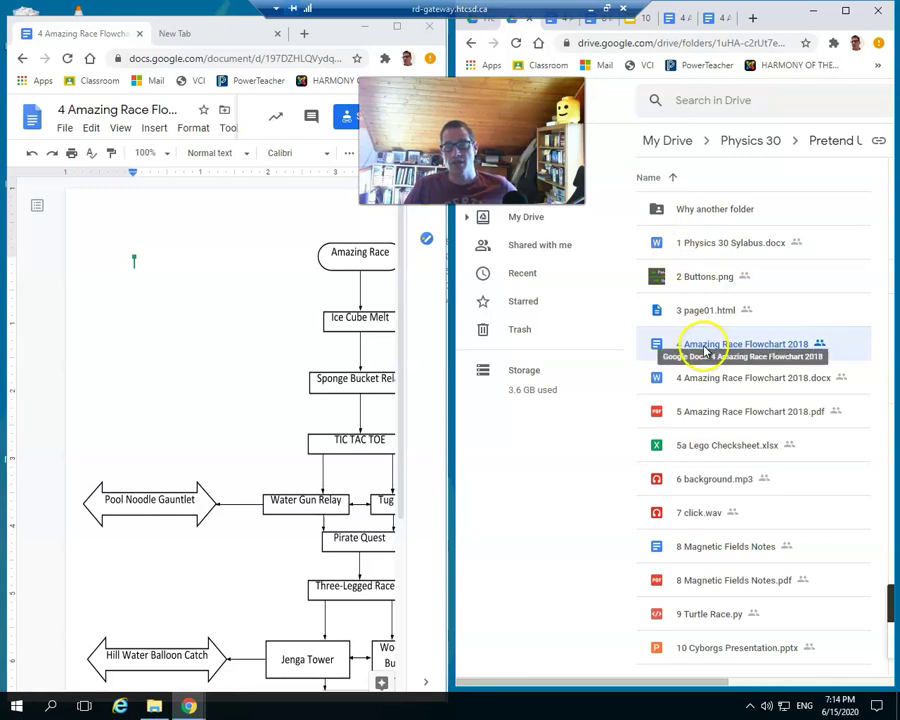
click(705, 349)
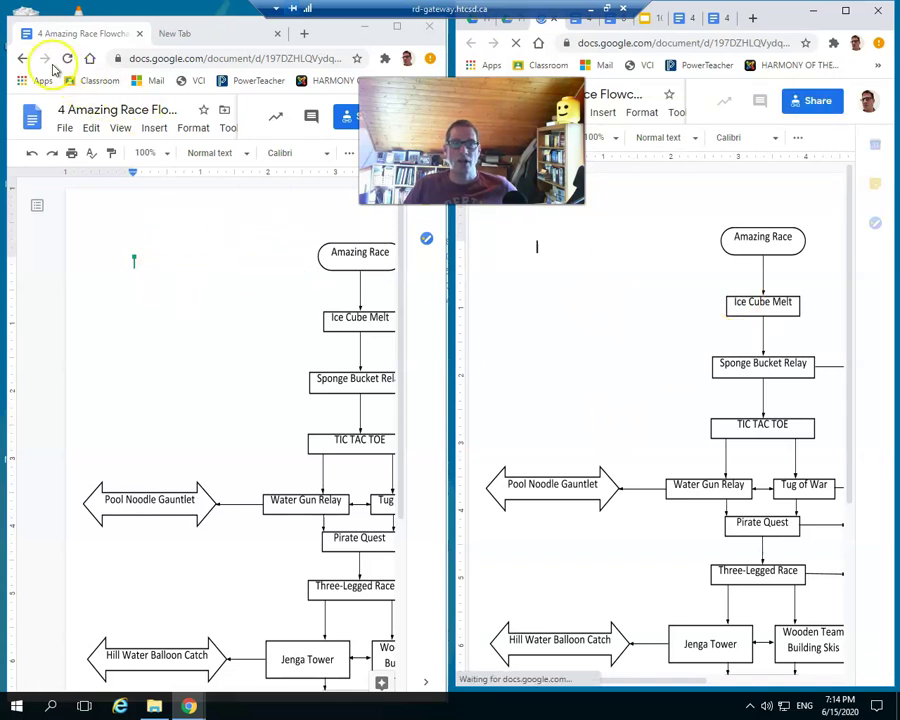
click(22, 57)
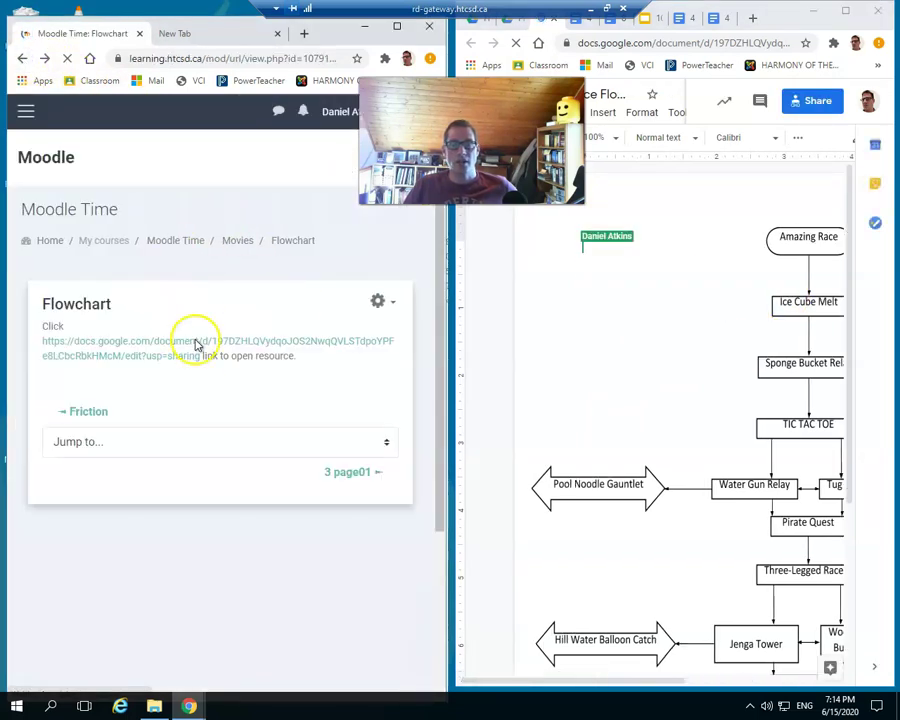